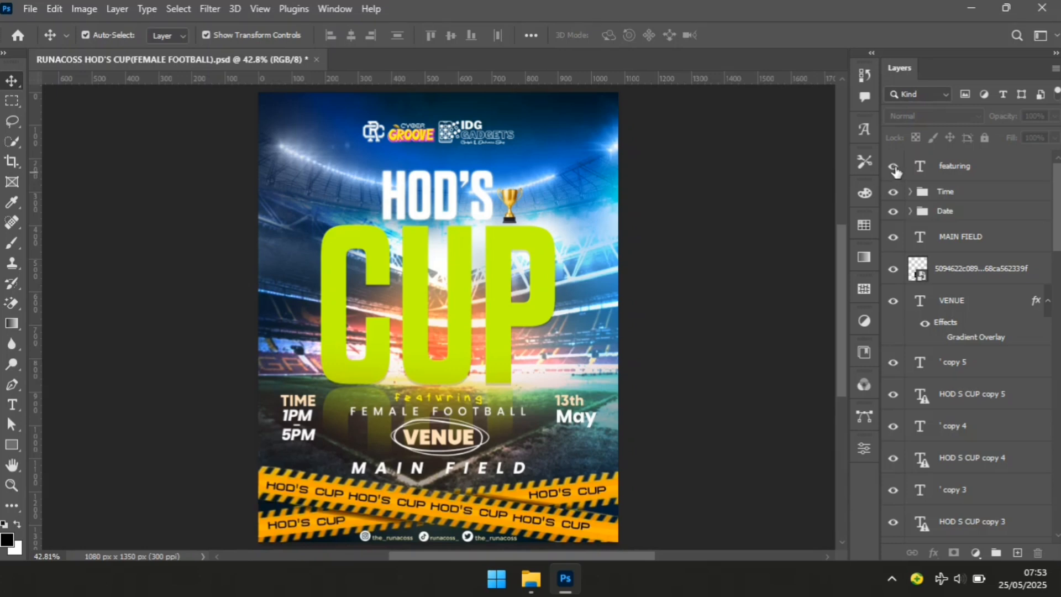
Hide the upper flyer layers from the "featuring" text down through Group 5, including FEMALE FOOTBALL and Group 2
{"action": "left_click", "coordinate": [893, 168]}
{"action": "mouse_move", "coordinate": [892, 193]}
{"action": "left_mouse_down"}
{"action": "mouse_move", "coordinate": [903, 365]}
{"action": "mouse_move", "coordinate": [893, 530]}
{"action": "left_mouse_up"}
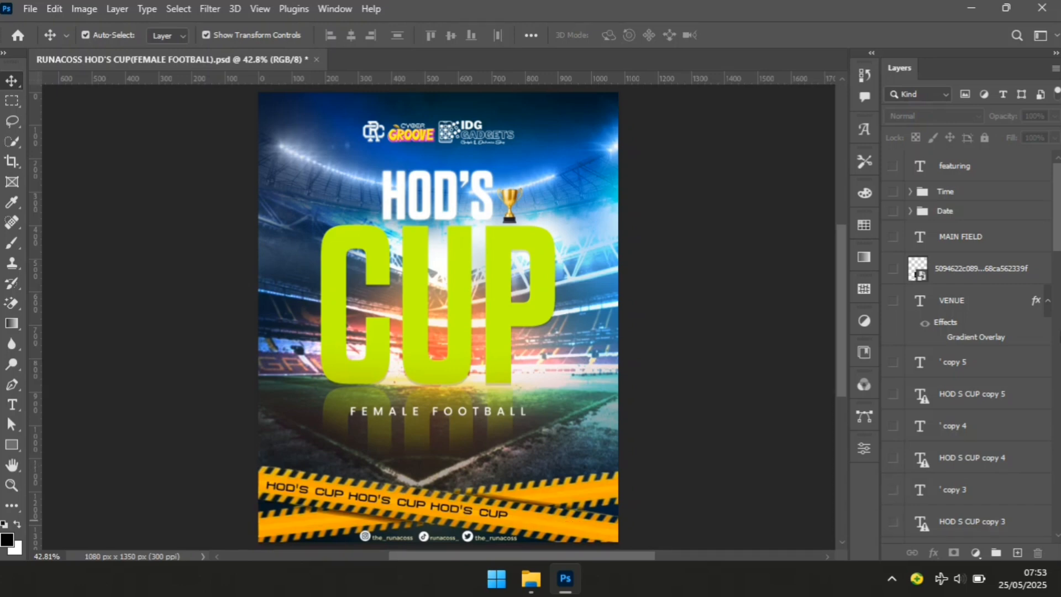
{"action": "left_click_drag", "start_coordinate": [1055, 238], "coordinate": [1058, 323]}
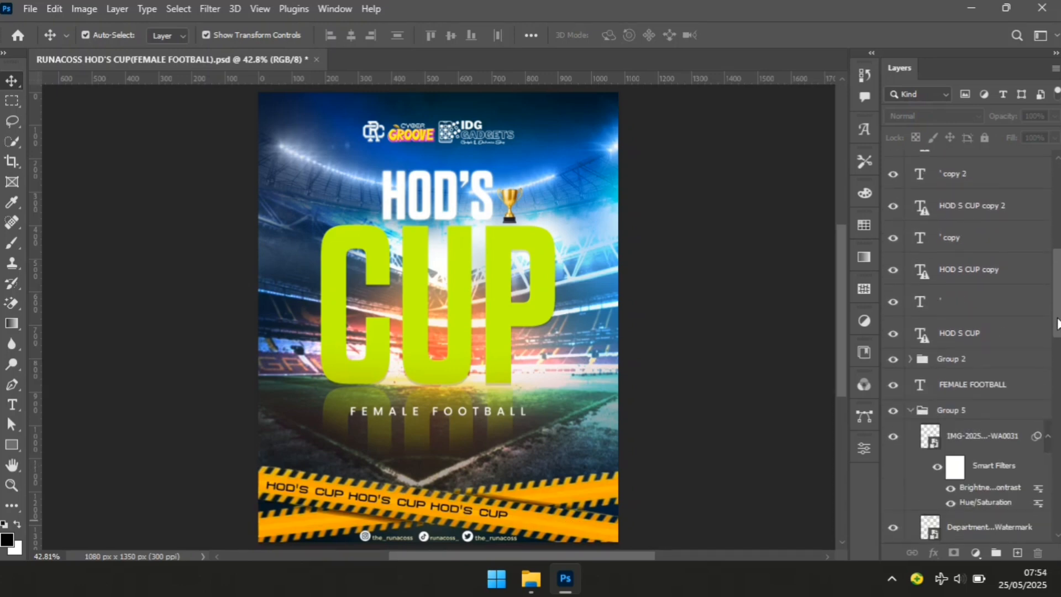
{"action": "mouse_move", "coordinate": [894, 274]}
{"action": "left_mouse_down"}
{"action": "mouse_move", "coordinate": [893, 175]}
{"action": "mouse_move", "coordinate": [893, 412]}
{"action": "left_mouse_up"}
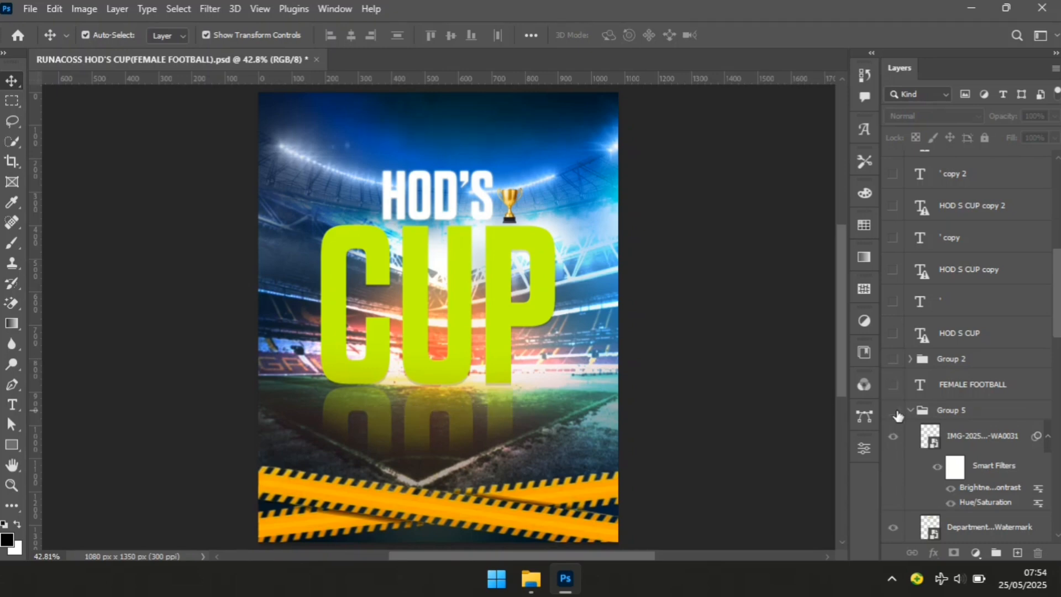
{"action": "left_click", "coordinate": [893, 411]}
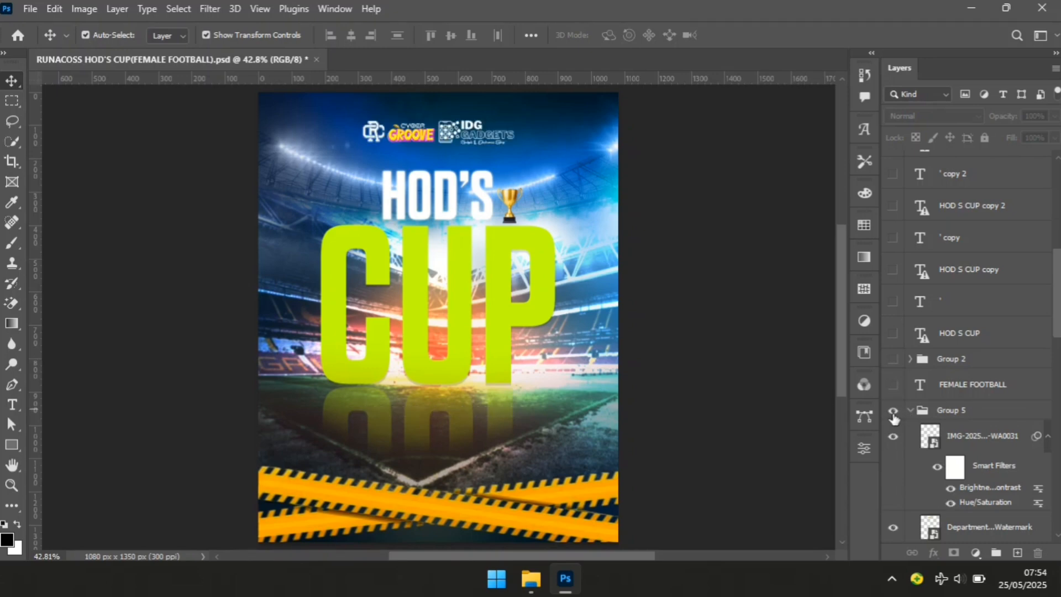
{"action": "left_click", "coordinate": [893, 414]}
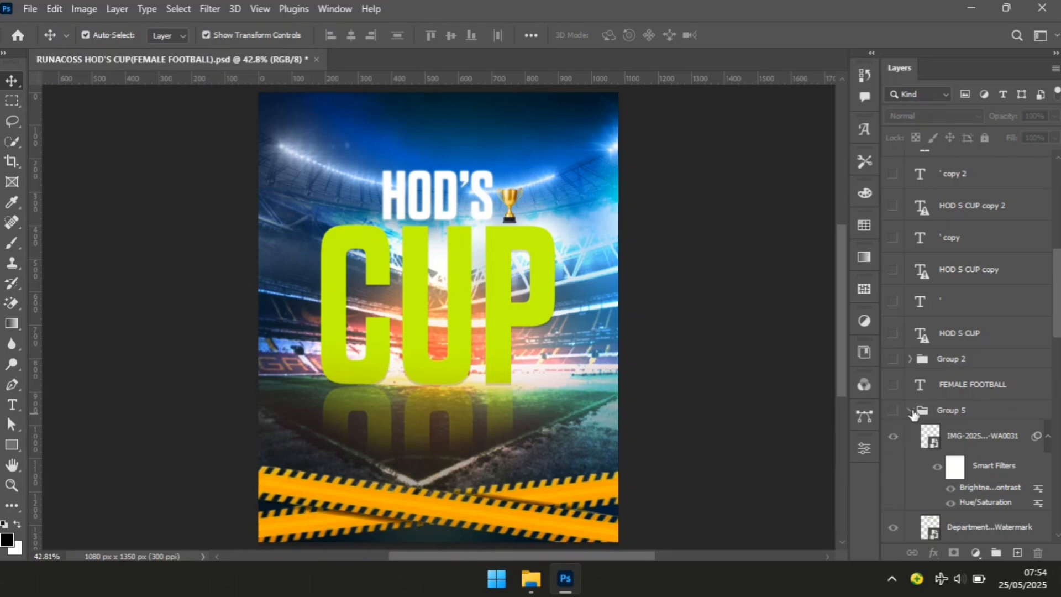
Collapse Group 5 and hide the caution tape layer and Layer 1 copy below it
{"action": "scroll", "coordinate": [1056, 362], "scroll_direction": "down", "scroll_amount": 5}
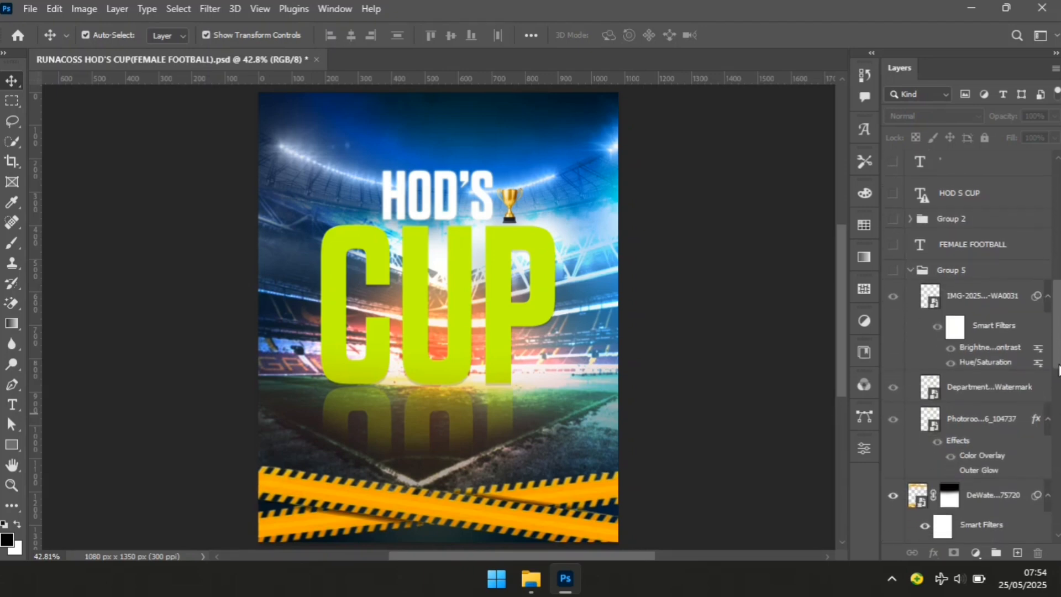
{"action": "left_click", "coordinate": [911, 263]}
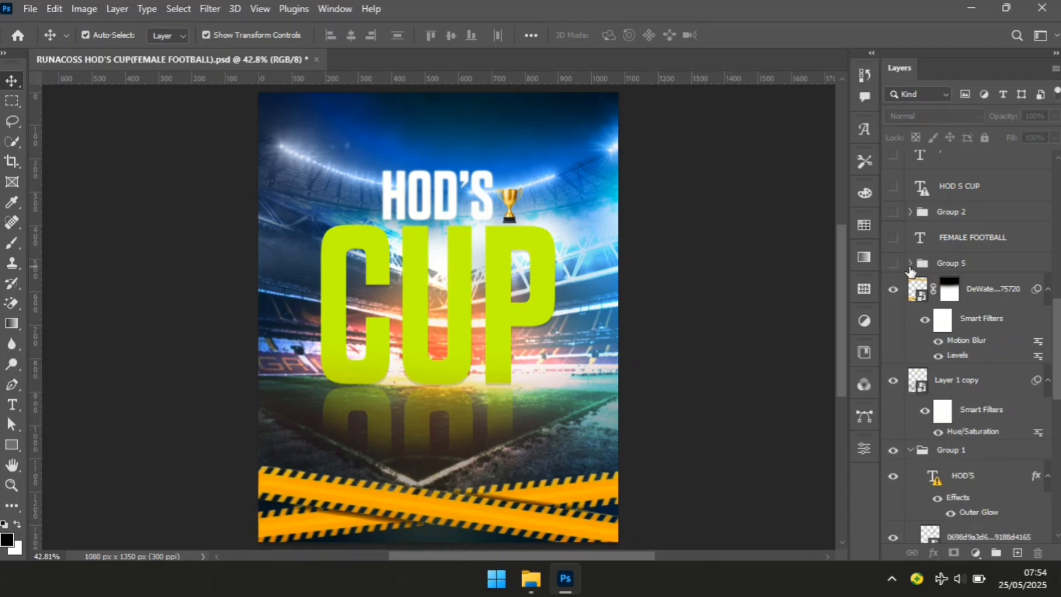
{"action": "left_click", "coordinate": [893, 292]}
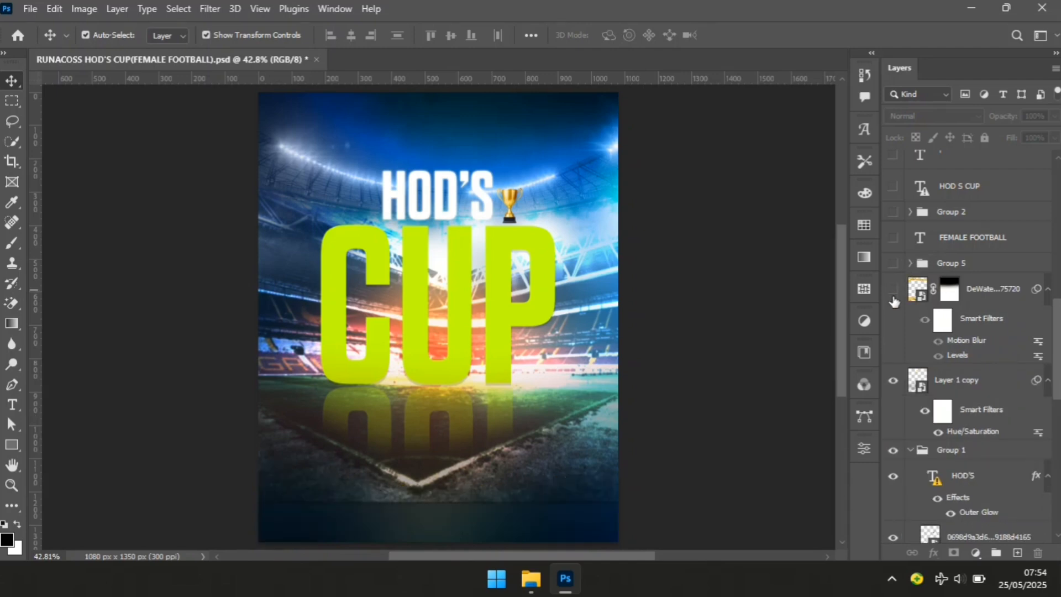
{"action": "left_click", "coordinate": [893, 381]}
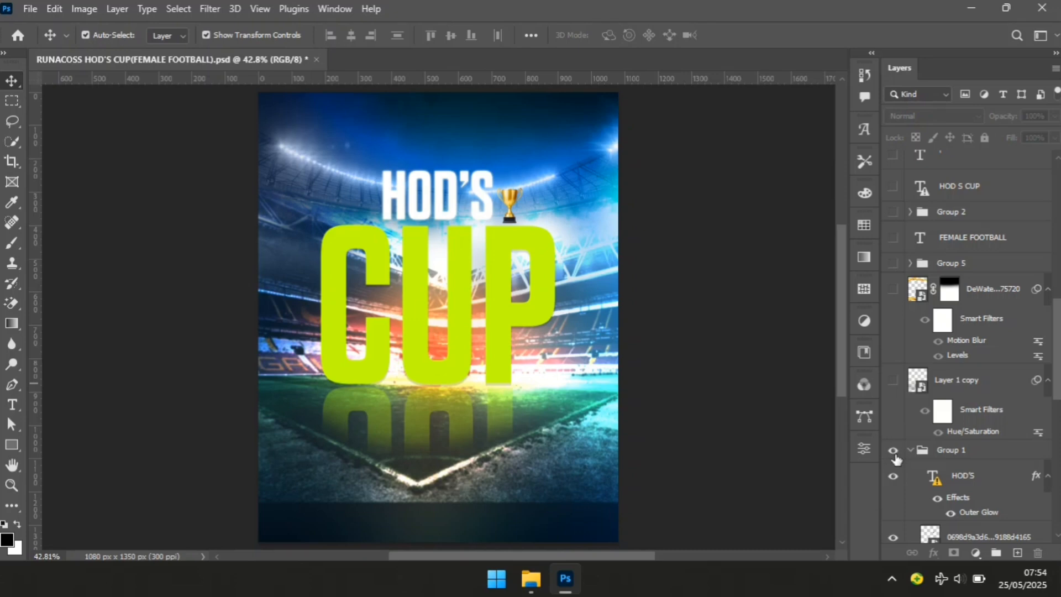
Hide the HOD'S text, trophy image, CUP copy reflection and CUP text inside Group 1
{"action": "left_click", "coordinate": [891, 475]}
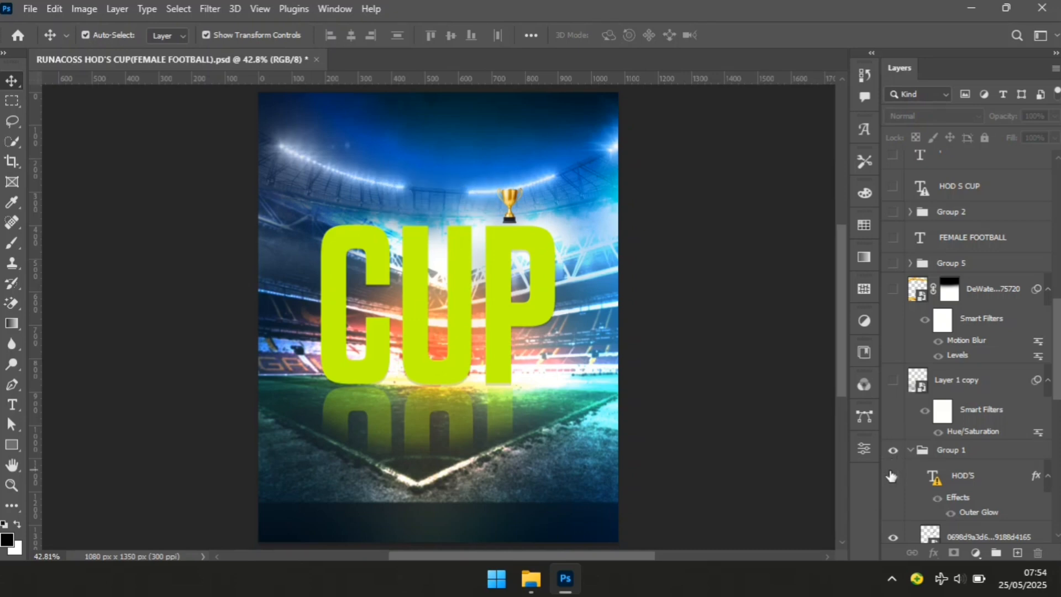
{"action": "left_click", "coordinate": [891, 475]}
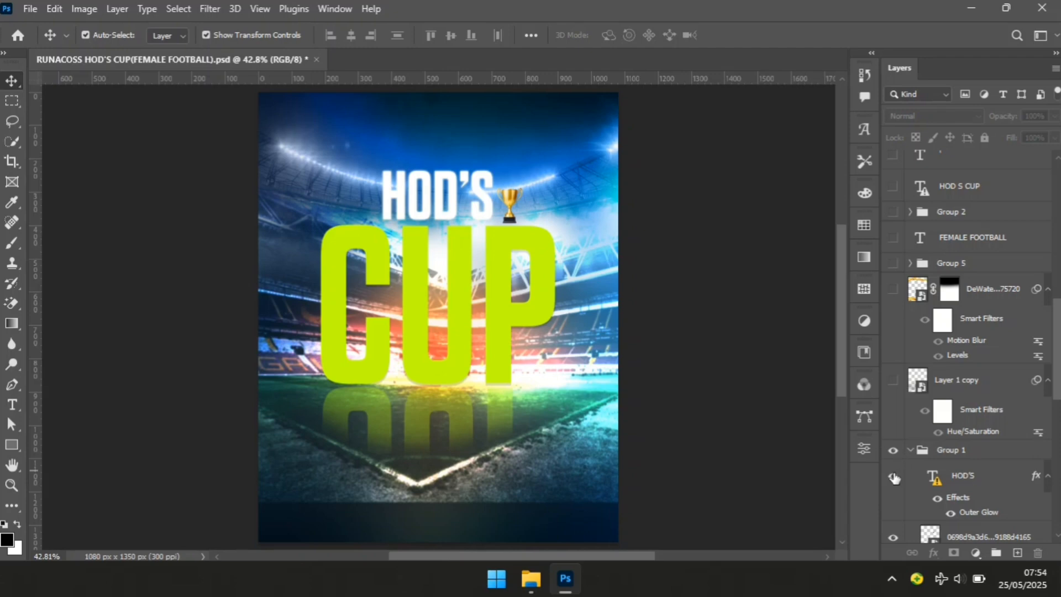
{"action": "left_click", "coordinate": [893, 476]}
{"action": "scroll", "coordinate": [1058, 398], "scroll_direction": "down", "scroll_amount": 3}
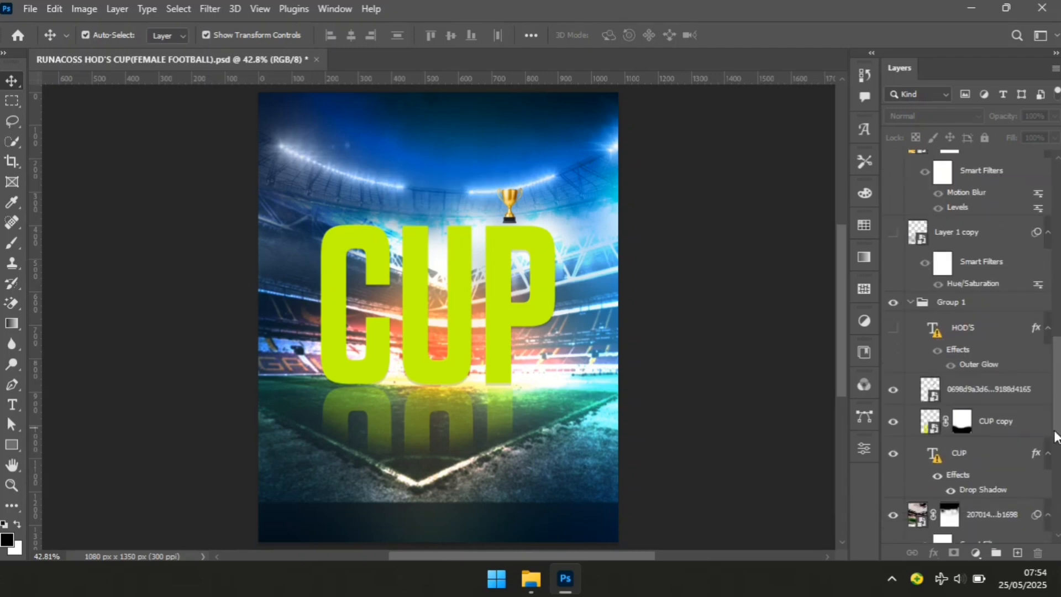
{"action": "left_click", "coordinate": [895, 393]}
{"action": "left_click", "coordinate": [894, 397]}
{"action": "left_click", "coordinate": [894, 425]}
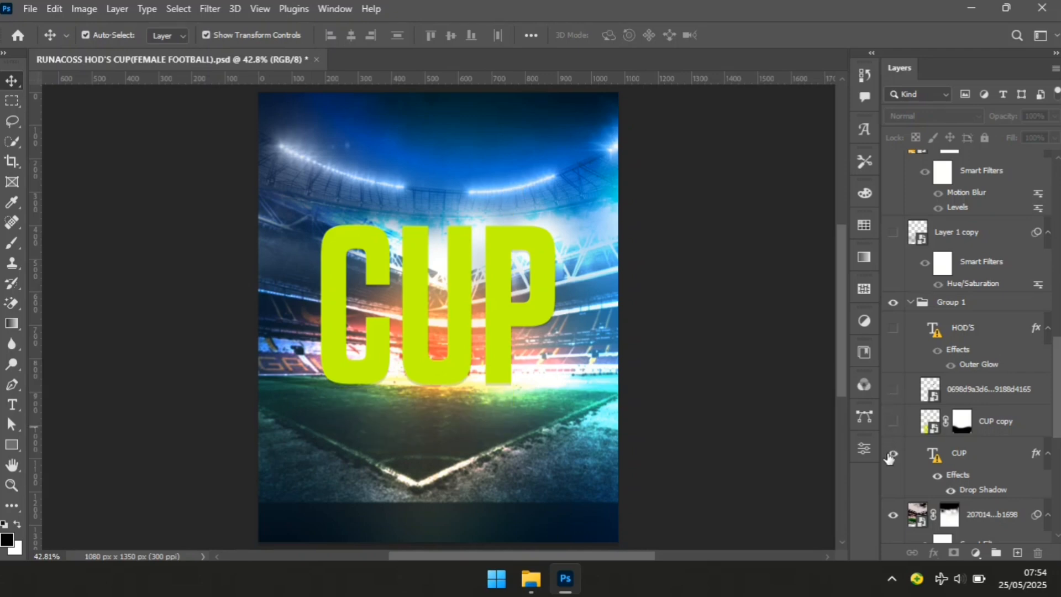
{"action": "left_click", "coordinate": [893, 454]}
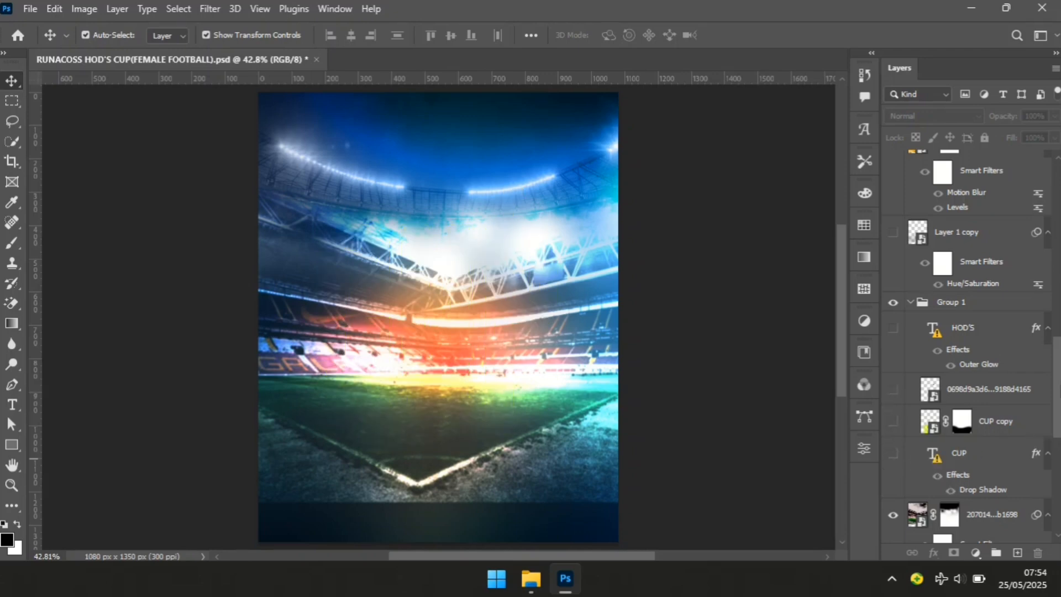
Hide the two masked stadium image layers, 207014...b1698 and c0f28e81...f5aceb0c
{"action": "left_click_drag", "start_coordinate": [1057, 387], "coordinate": [1057, 425]}
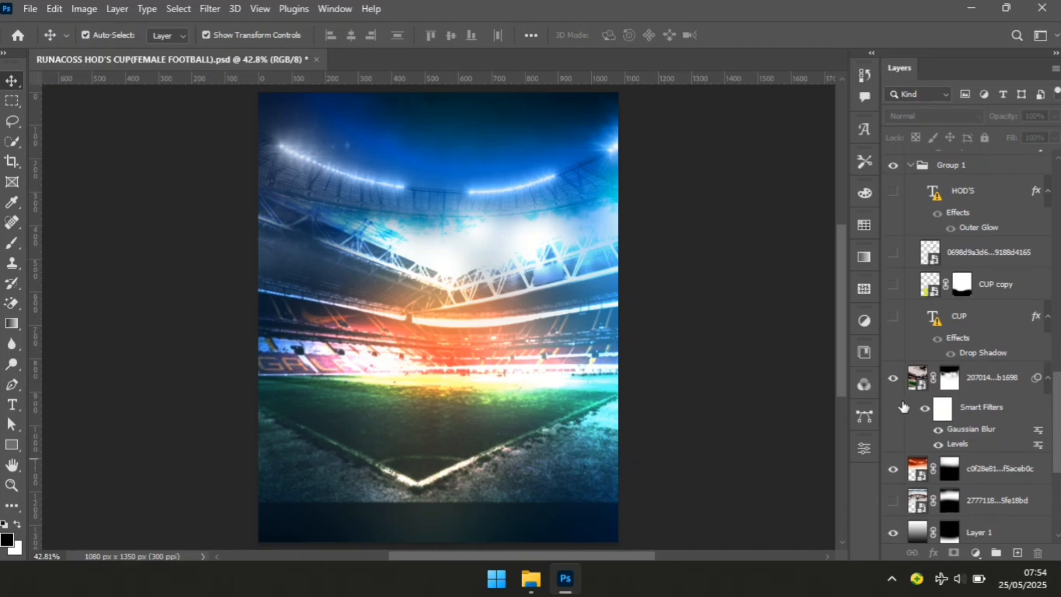
{"action": "left_click", "coordinate": [893, 378]}
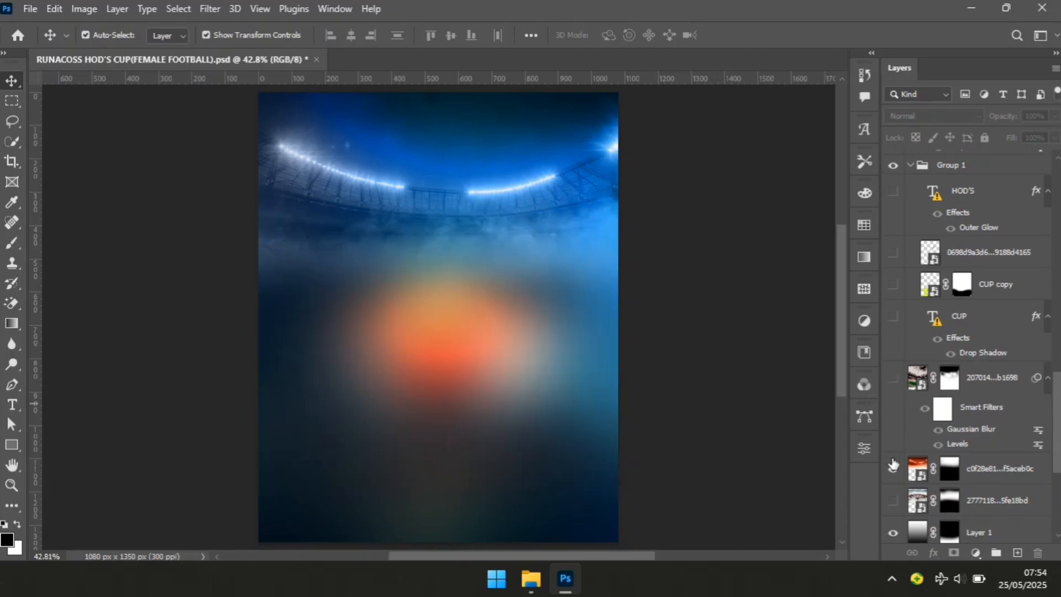
{"action": "left_click", "coordinate": [893, 470]}
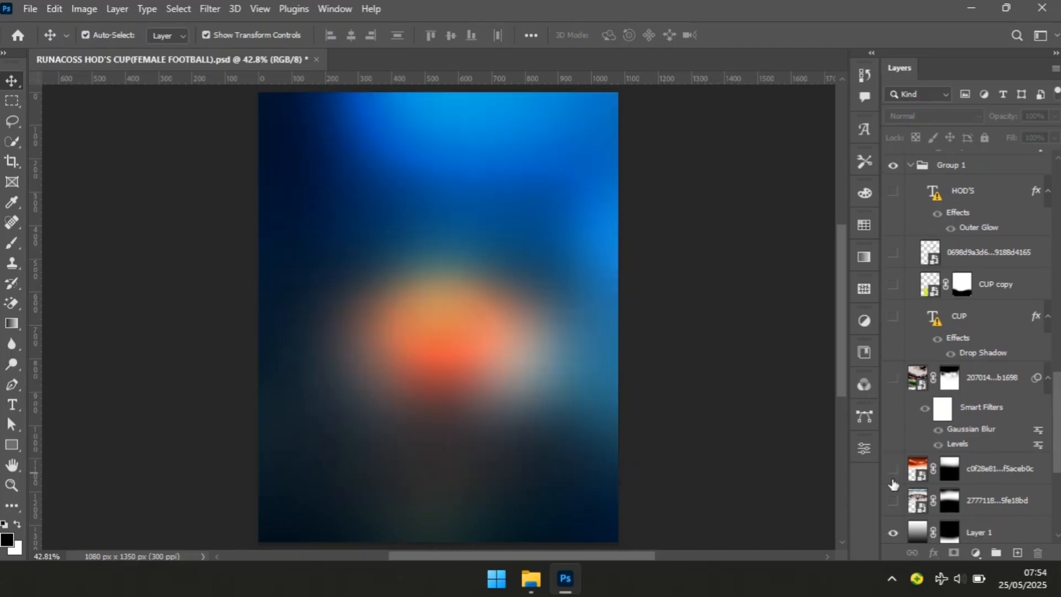
Delete the already hidden image layer 2777118...5fe18bd and hide the gradient Layer 1
{"action": "left_click", "coordinate": [989, 499]}
{"action": "key", "text": "Delete"}
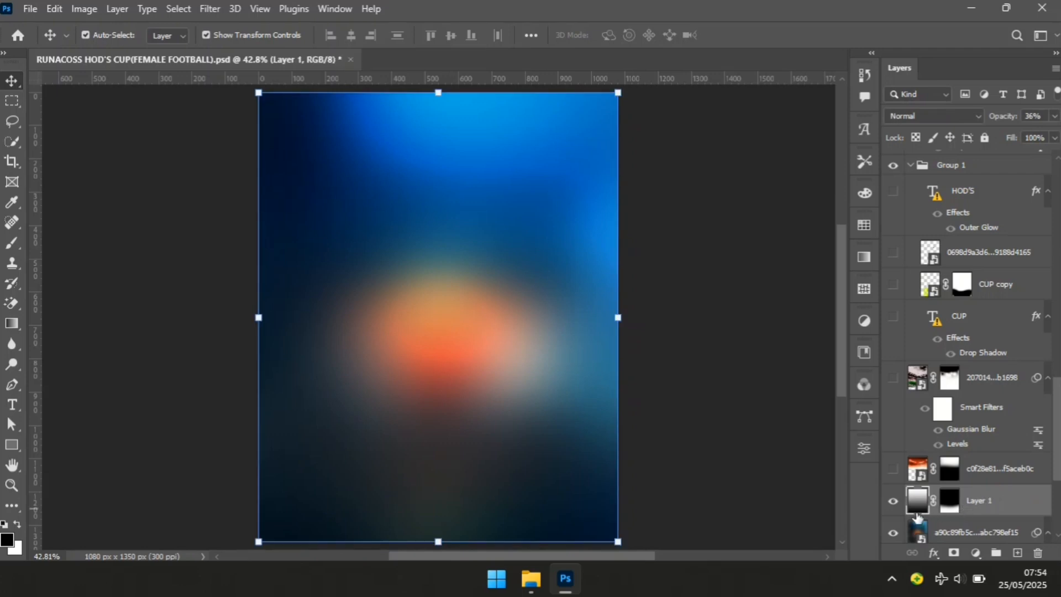
{"action": "left_click", "coordinate": [894, 502]}
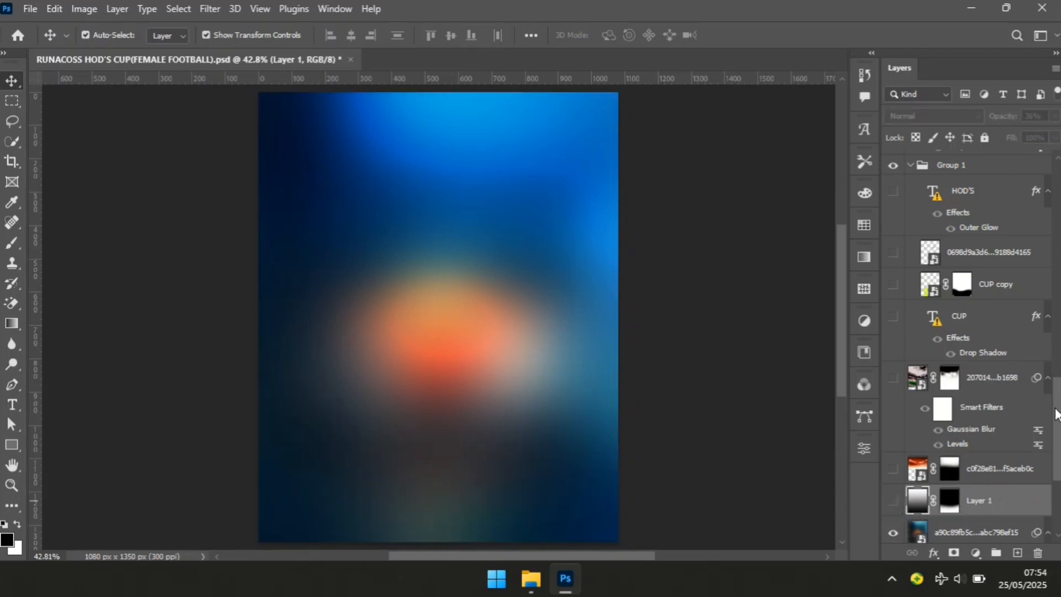
Hide both blurred image layers and Color Fill 1 so that only the white Background stays on, and deselect all layers
{"action": "left_click_drag", "start_coordinate": [1055, 414], "coordinate": [1055, 461]}
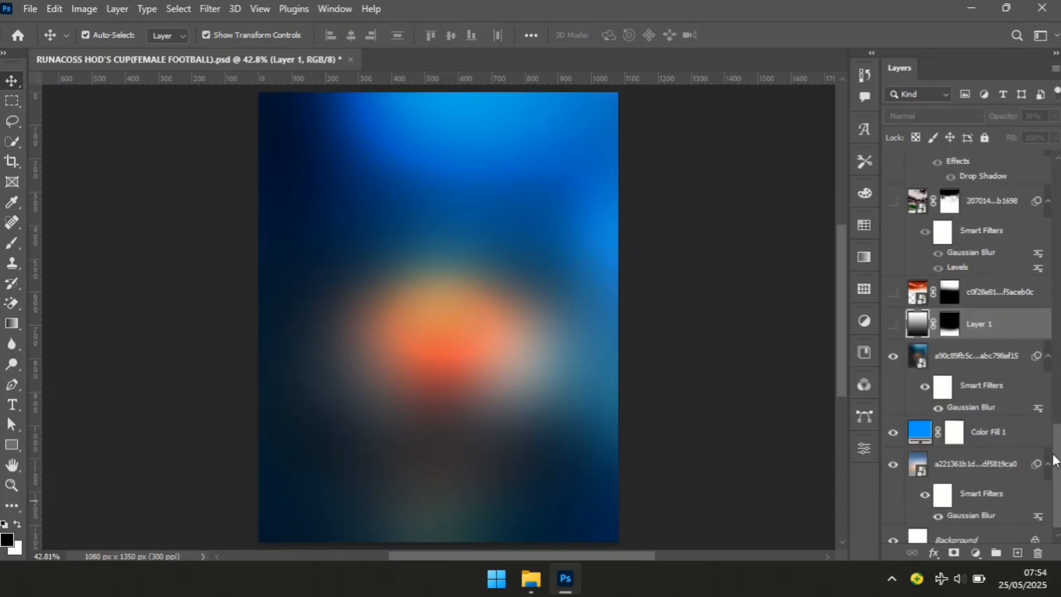
{"action": "left_click", "coordinate": [894, 358]}
{"action": "left_click", "coordinate": [892, 433]}
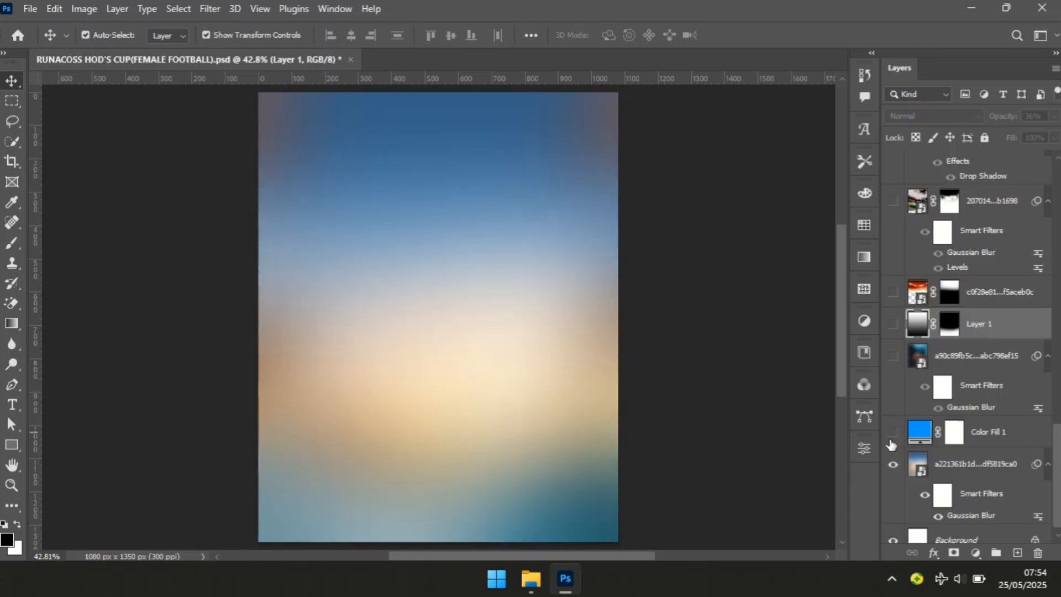
{"action": "left_click", "coordinate": [894, 434]}
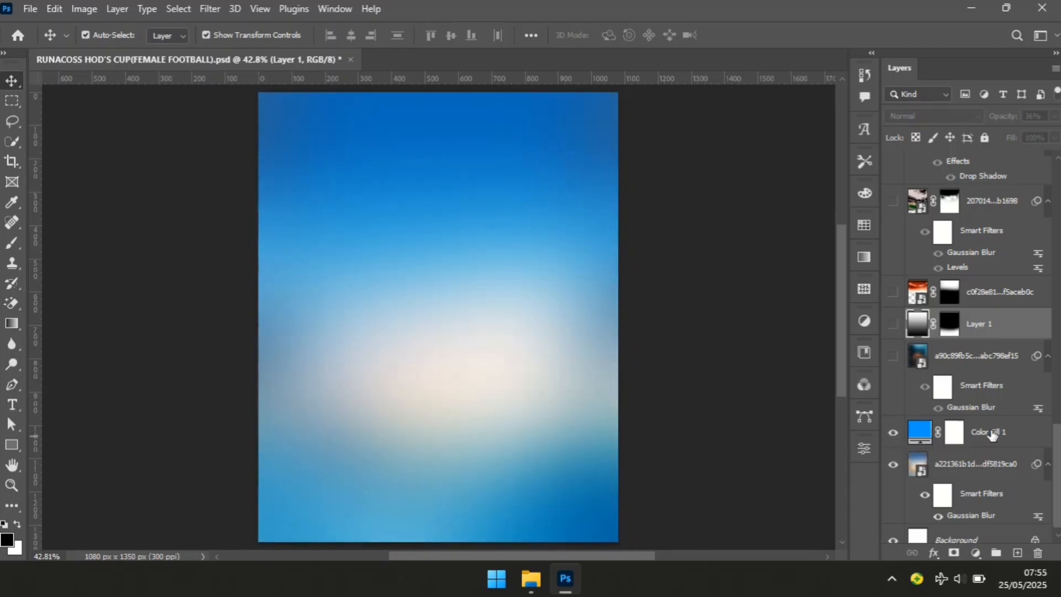
{"action": "left_click", "coordinate": [906, 444]}
{"action": "left_click_drag", "start_coordinate": [893, 433], "coordinate": [893, 467]}
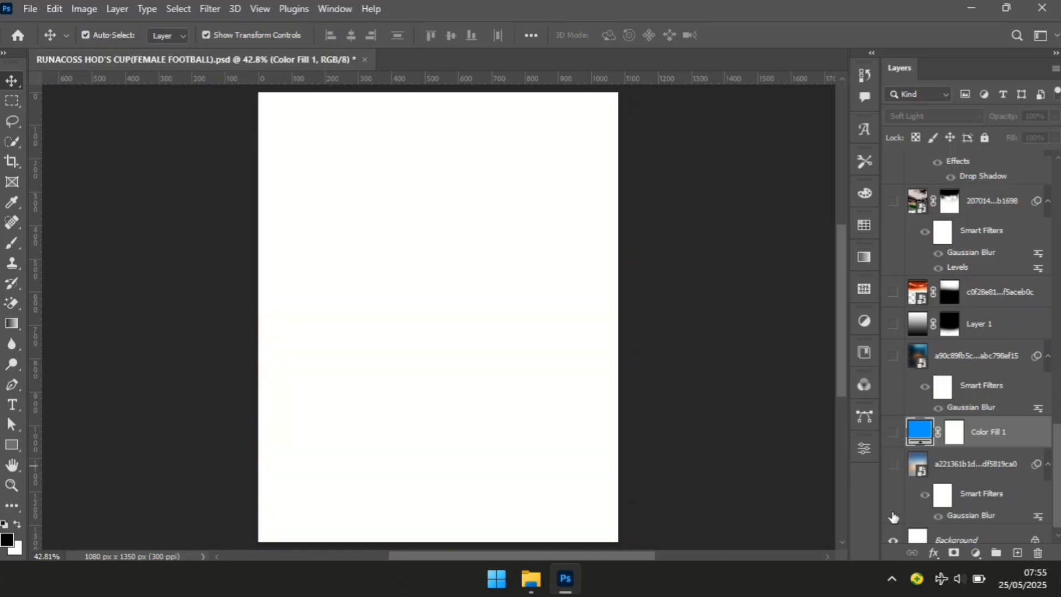
{"action": "left_click", "coordinate": [708, 431]}
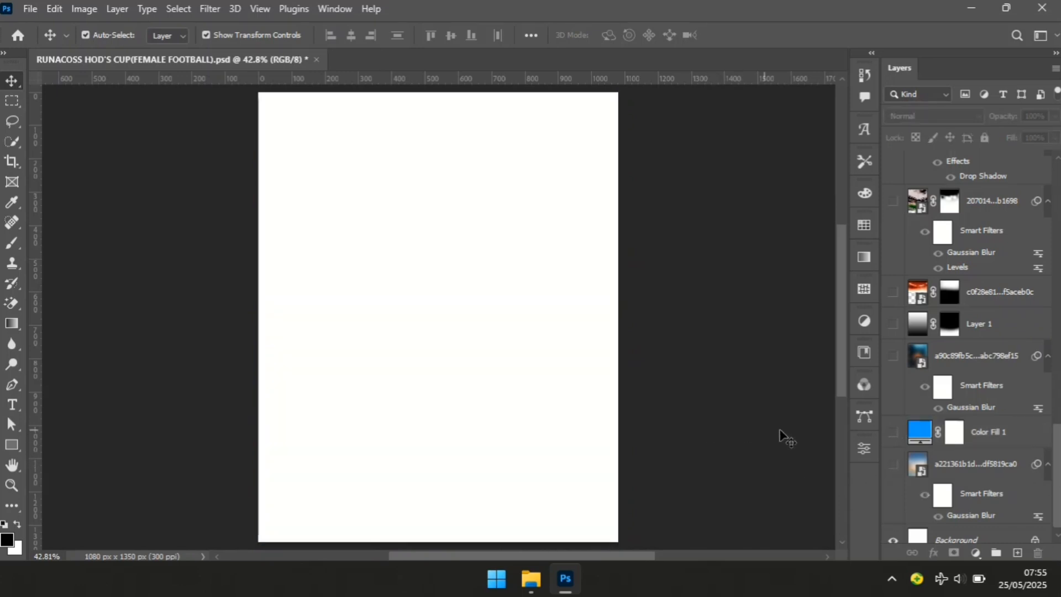
Show the lowest image layer, a221361b1d...df5819ca0, and compare it with its Gaussian Blur filter off and on
{"action": "left_click", "coordinate": [893, 465]}
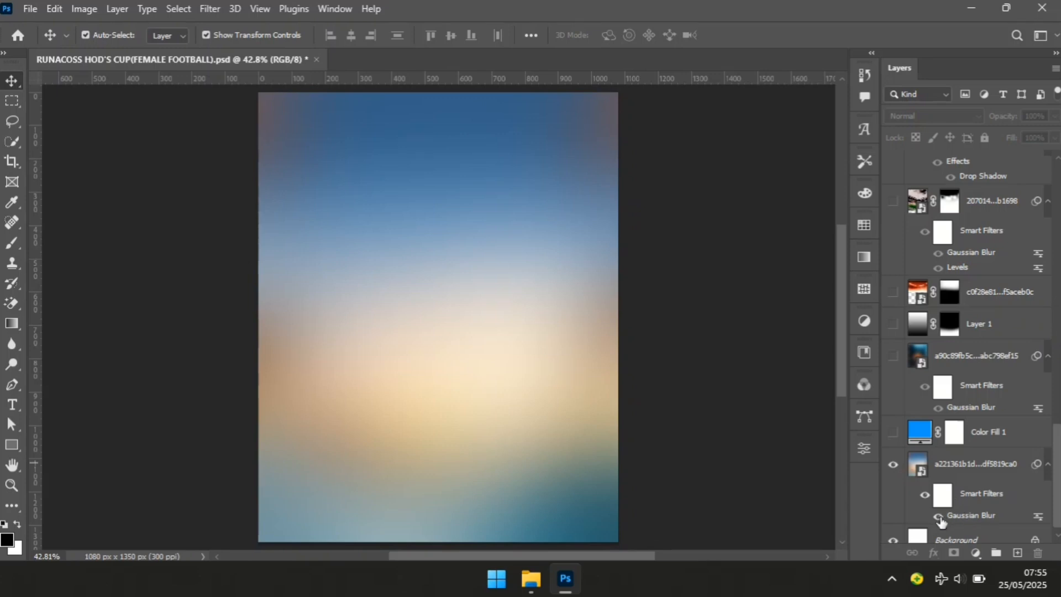
{"action": "left_click", "coordinate": [939, 516]}
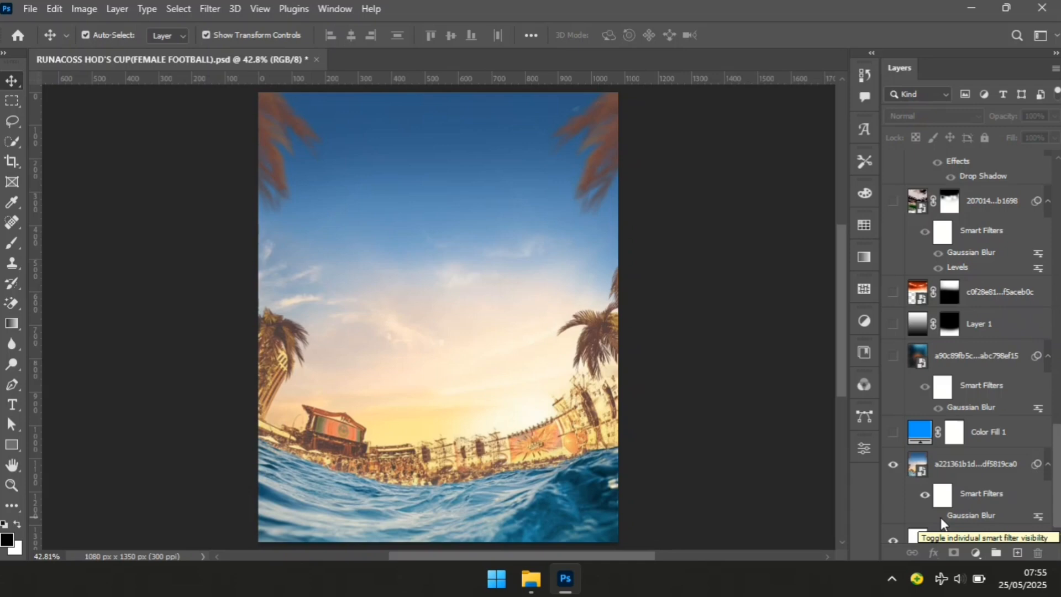
{"action": "left_click", "coordinate": [938, 517]}
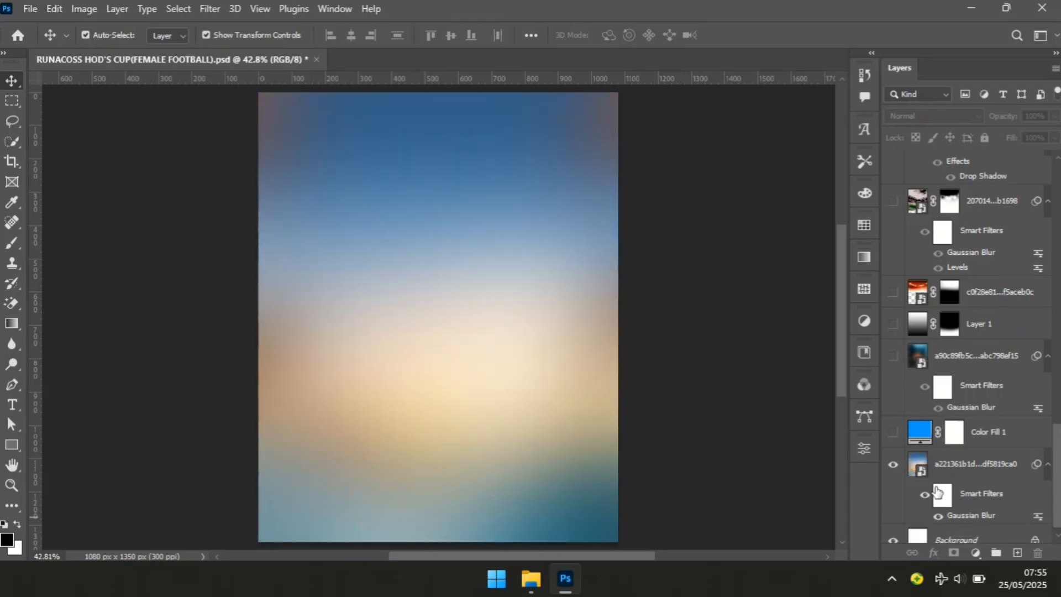
Show Color Fill 1, inspect its fill colour without changing it, and keep its blend mode at Soft Light
{"action": "left_click", "coordinate": [893, 433]}
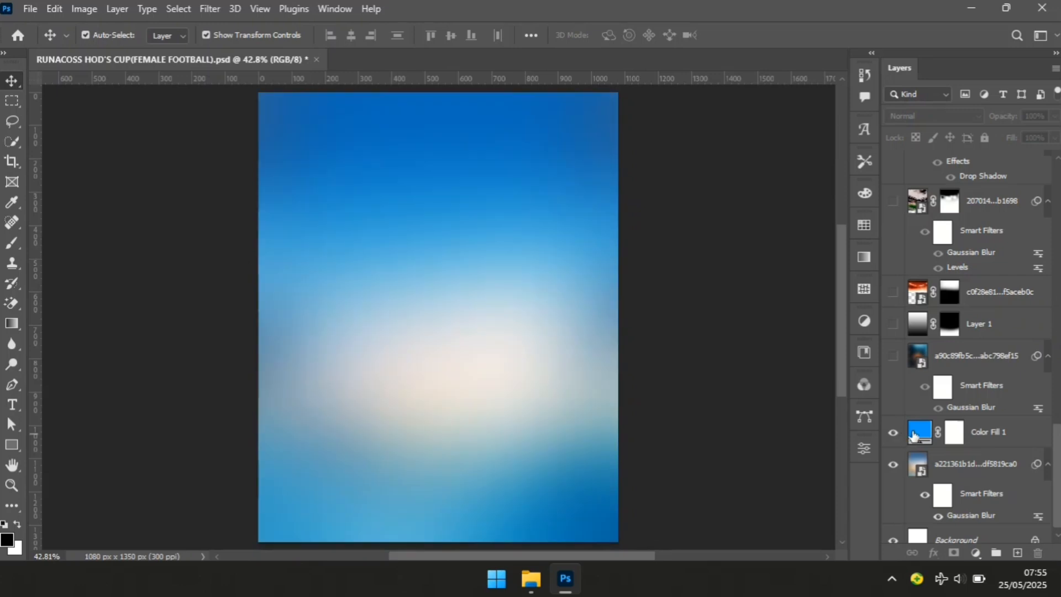
{"action": "double_click", "coordinate": [913, 434]}
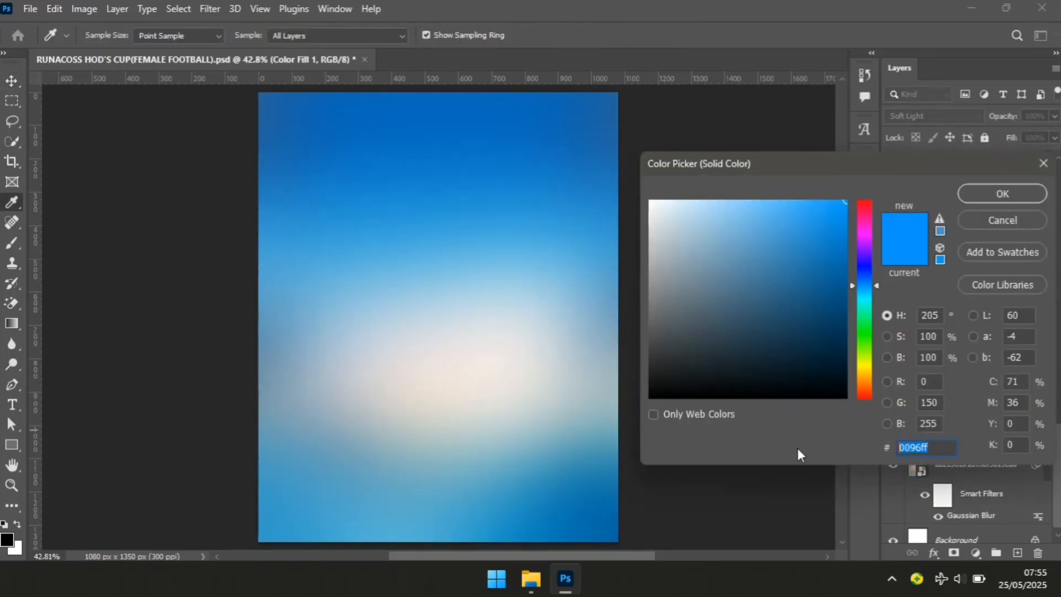
{"action": "left_click", "coordinate": [1030, 216]}
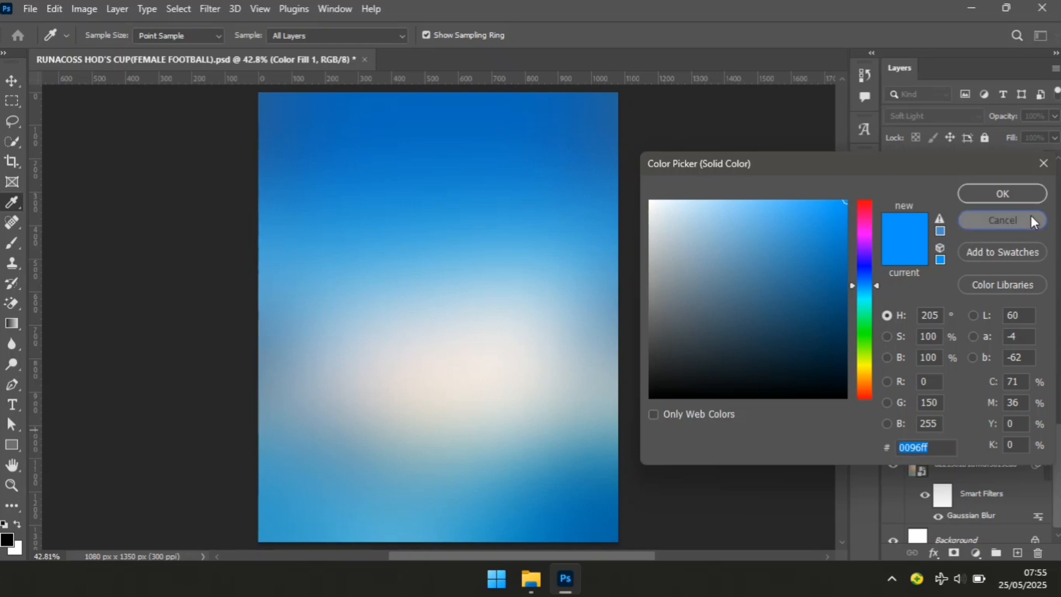
{"action": "left_click", "coordinate": [946, 117]}
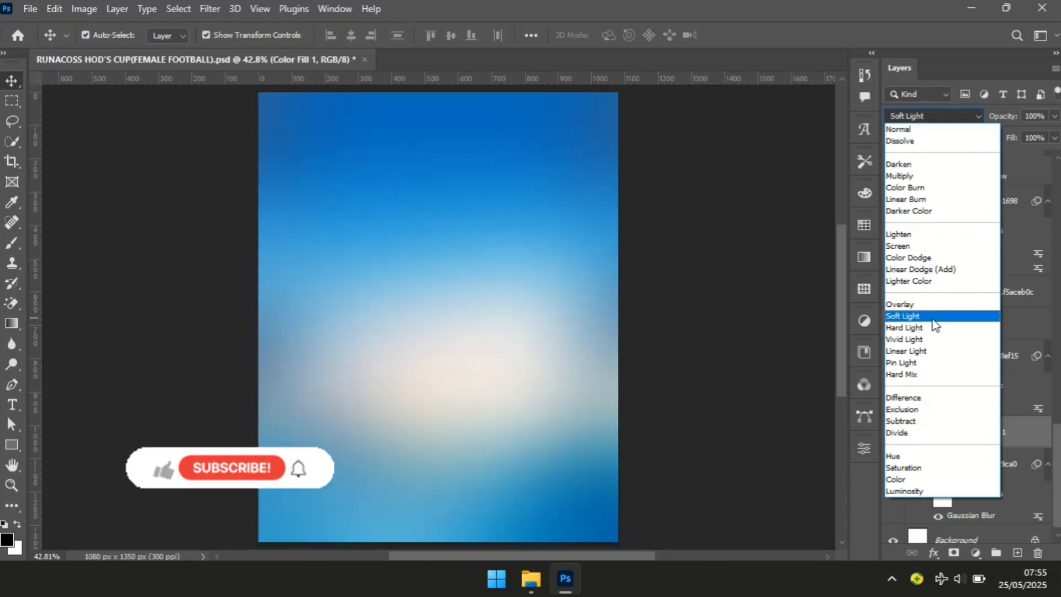
{"action": "left_click", "coordinate": [934, 324]}
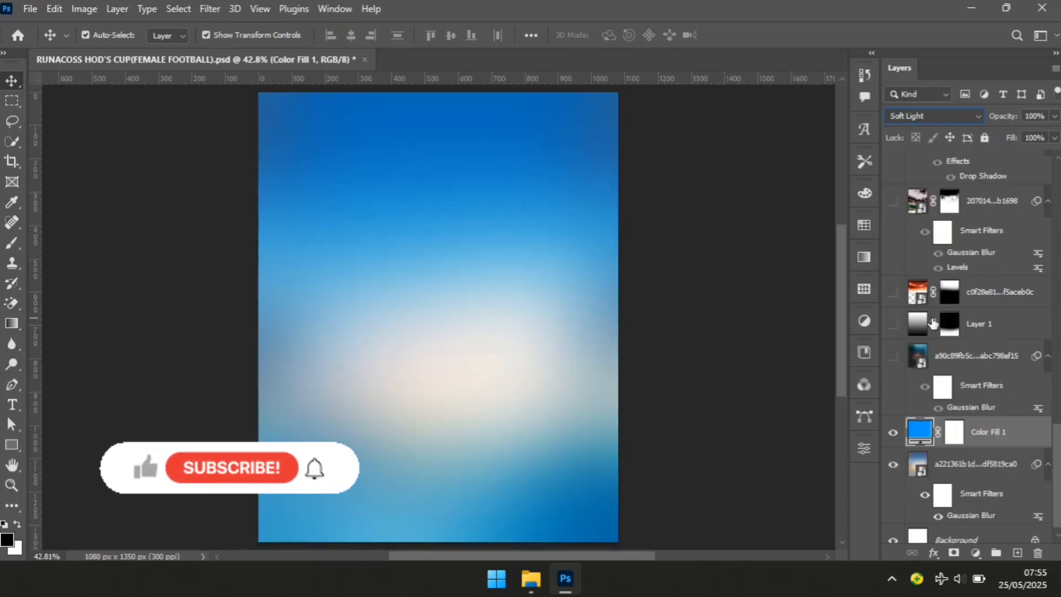
Show the image layer above Color Fill 1, select it and turn off its Gaussian Blur filter
{"action": "left_click", "coordinate": [894, 357]}
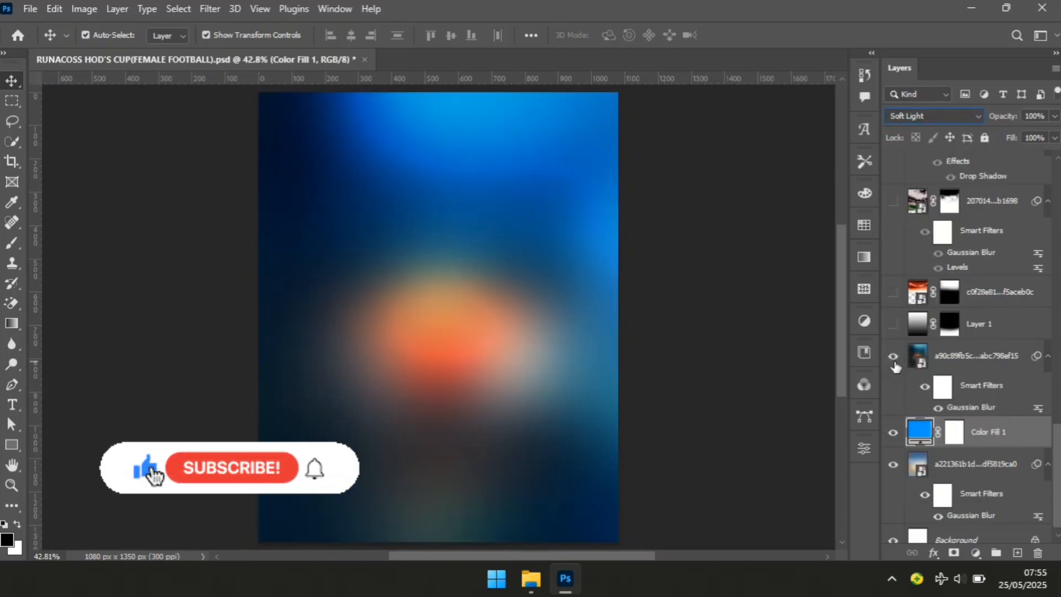
{"action": "left_click", "coordinate": [968, 360]}
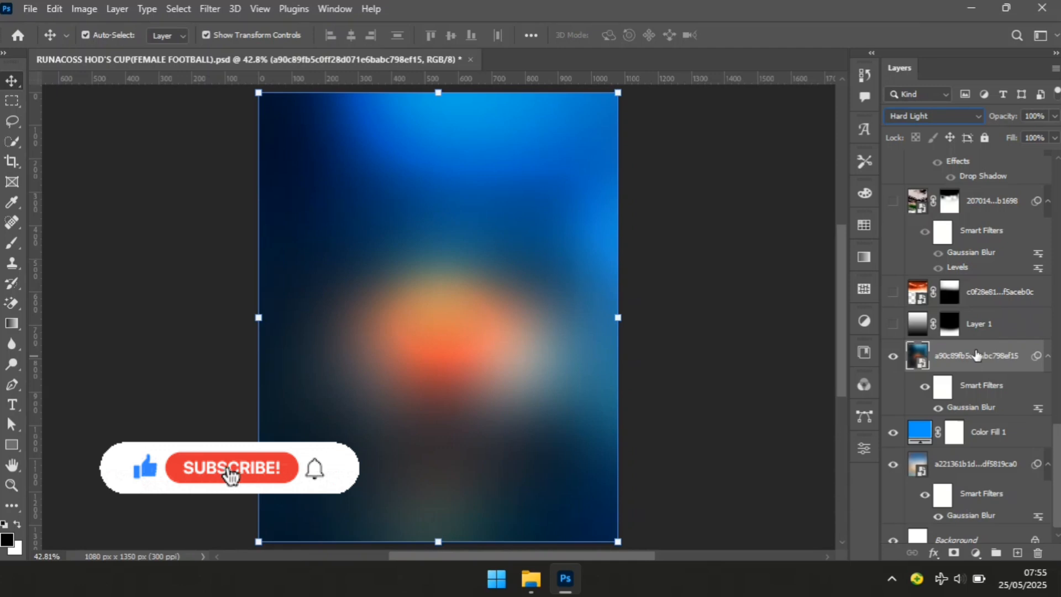
{"action": "left_click", "coordinate": [940, 408]}
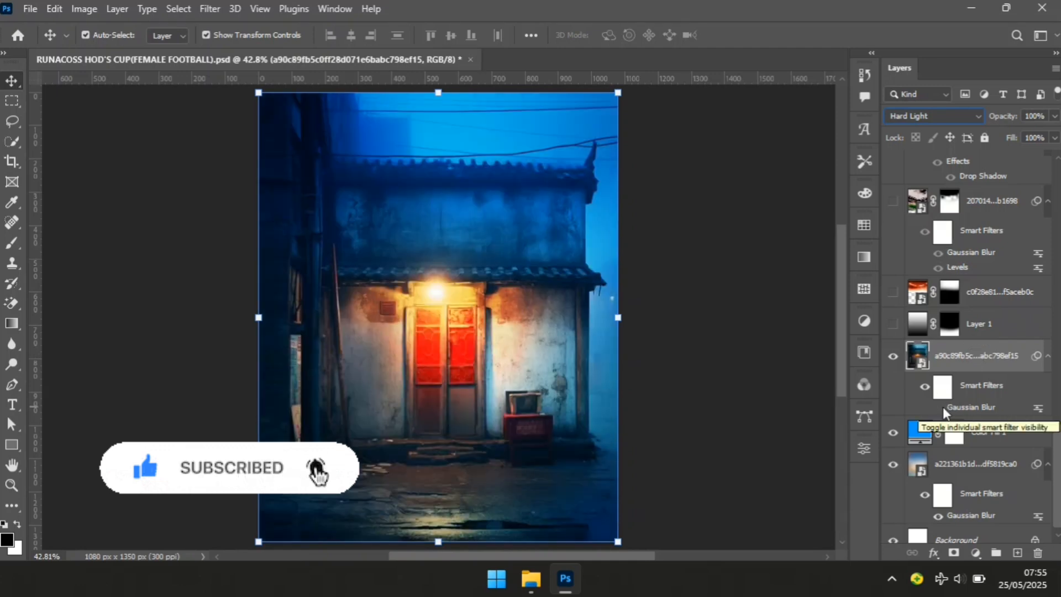
Turn the Gaussian Blur back on for the image layer above Color Fill 1 and keep its blend mode at Hard Light
{"action": "left_click", "coordinate": [942, 408]}
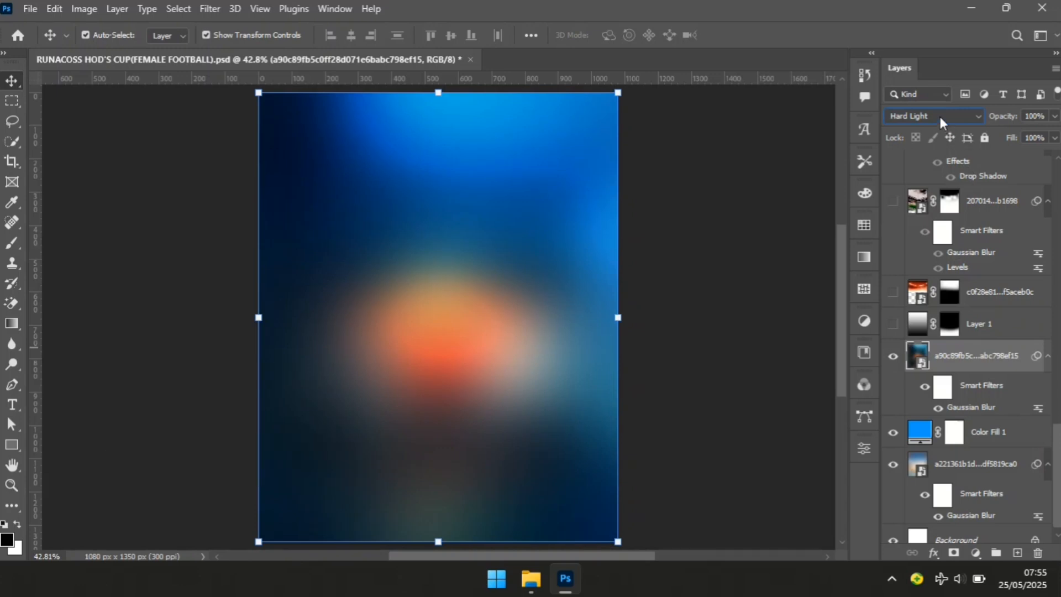
{"action": "left_click", "coordinate": [940, 117]}
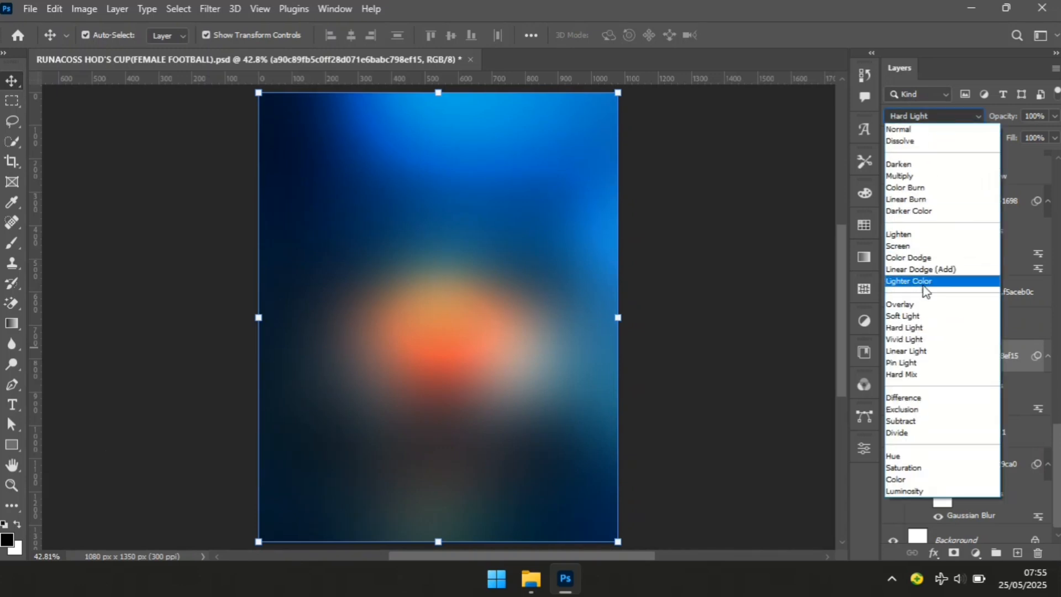
{"action": "left_click", "coordinate": [923, 328]}
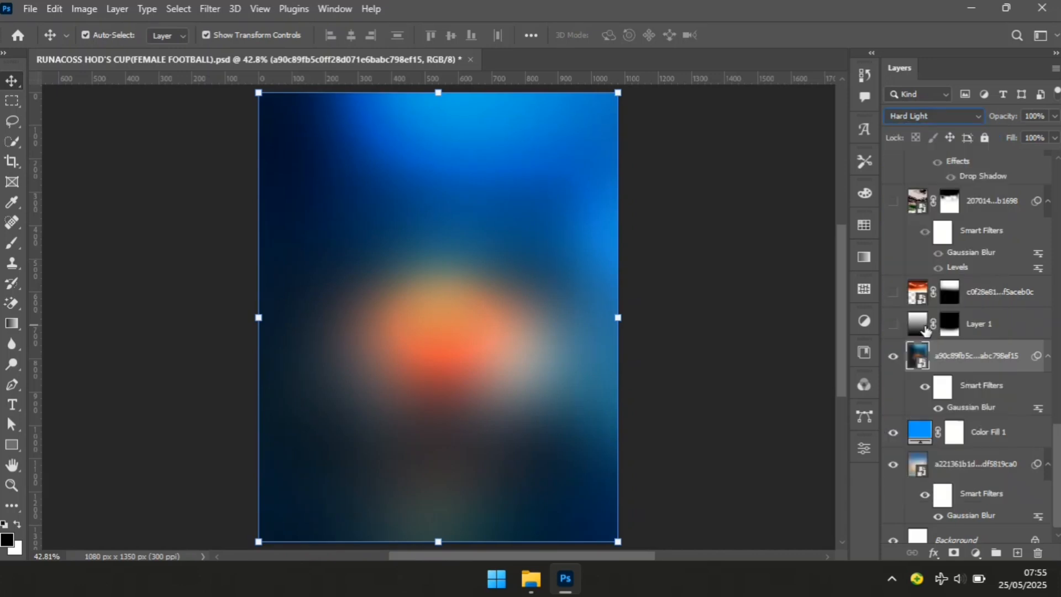
{"action": "left_click", "coordinate": [781, 363]}
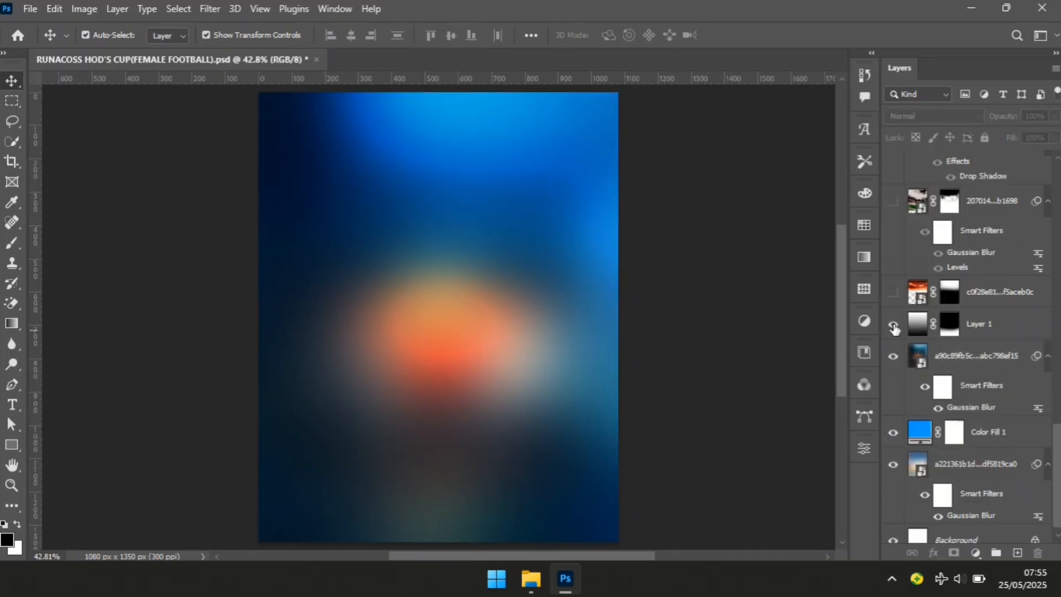
Show and select the gradient Layer 1, and inspect its opacity setting while keeping it at 36%
{"action": "left_click", "coordinate": [893, 326]}
{"action": "left_click", "coordinate": [1002, 329]}
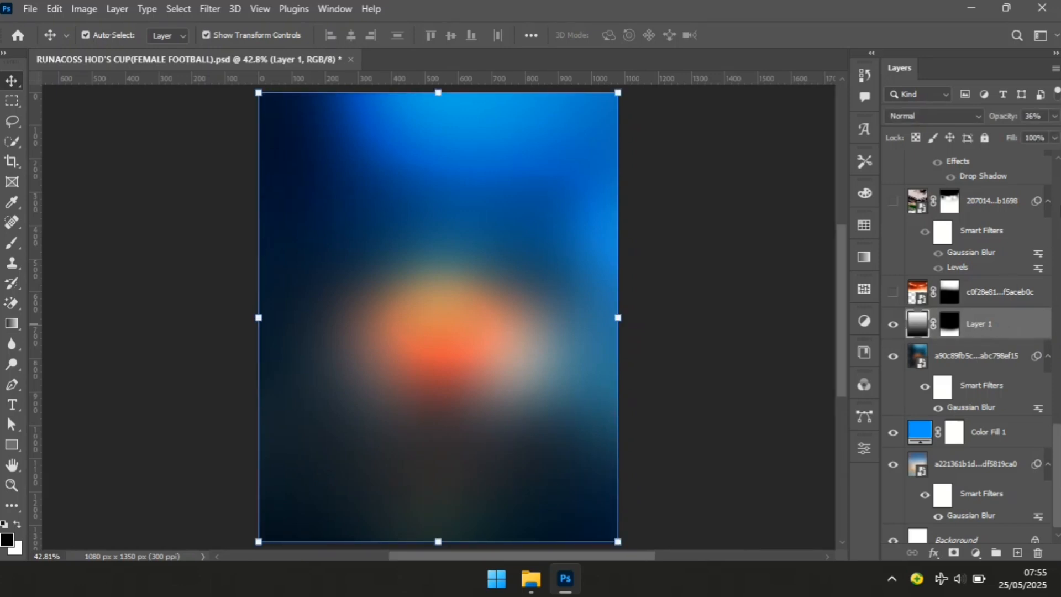
{"action": "left_click", "coordinate": [1054, 116]}
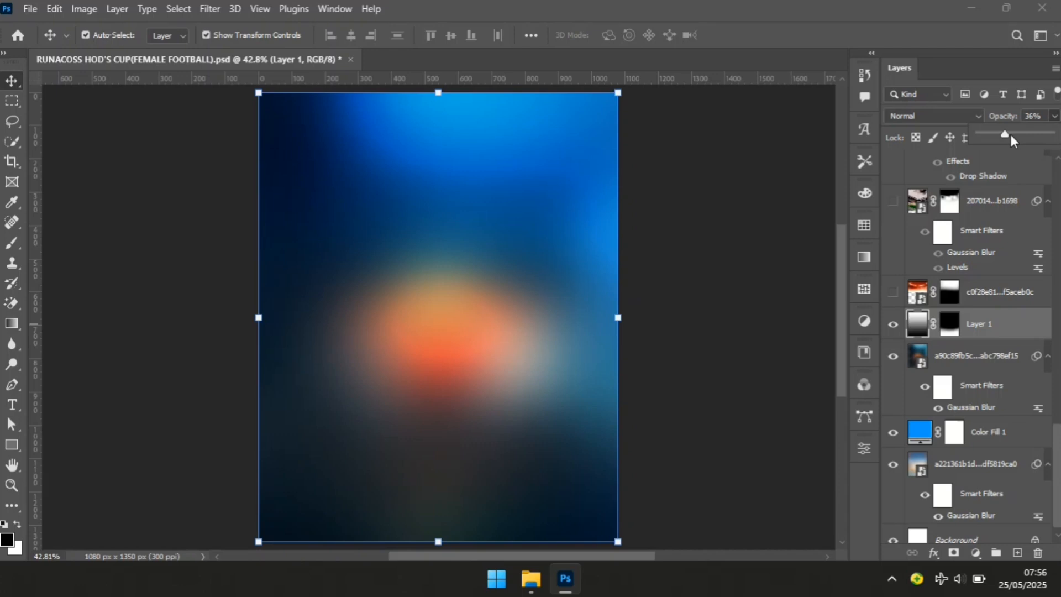
{"action": "left_click", "coordinate": [1048, 116]}
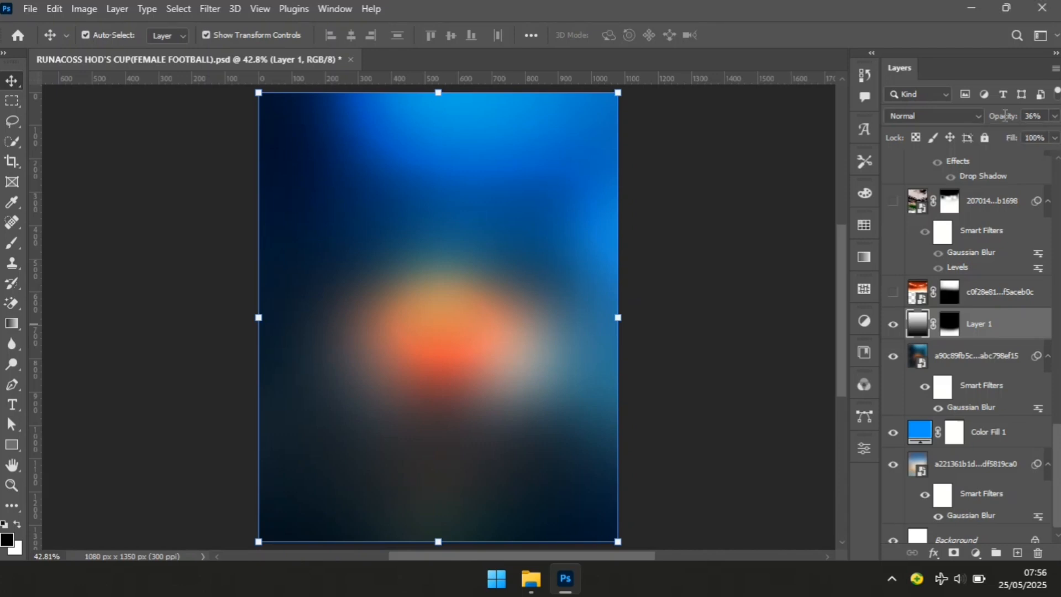
Show the stadium lights layer above Layer 1, preview it in Normal mode and return it to Luminosity
{"action": "left_click", "coordinate": [894, 297]}
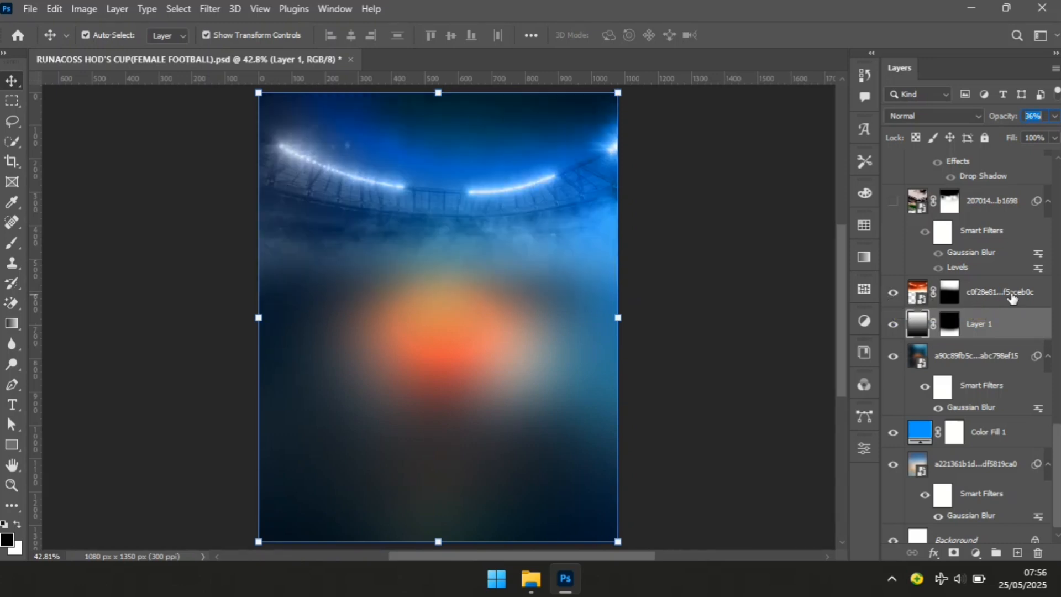
{"action": "left_click", "coordinate": [1013, 298]}
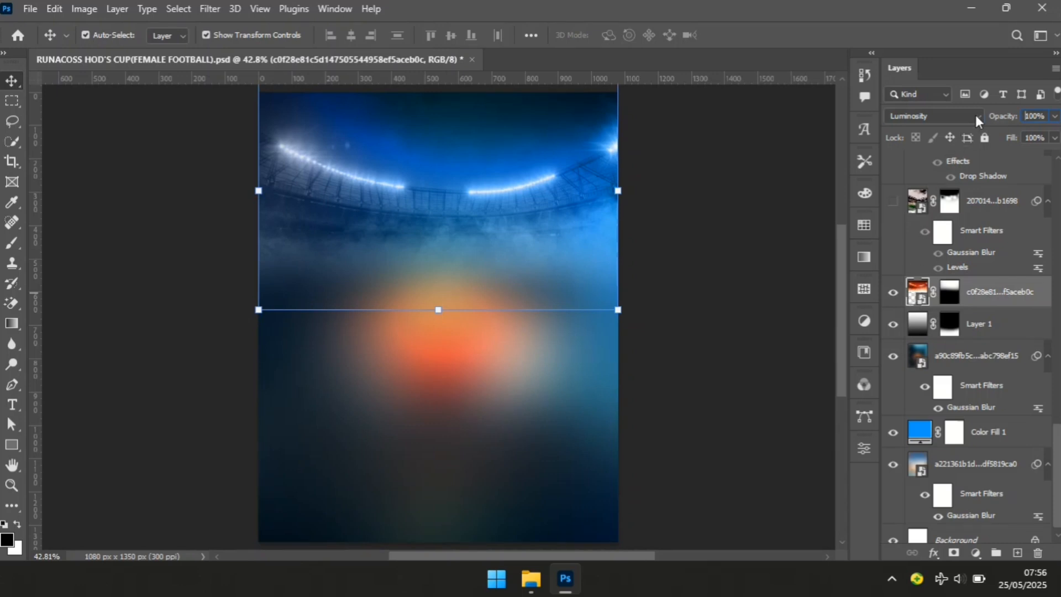
{"action": "left_click", "coordinate": [977, 122]}
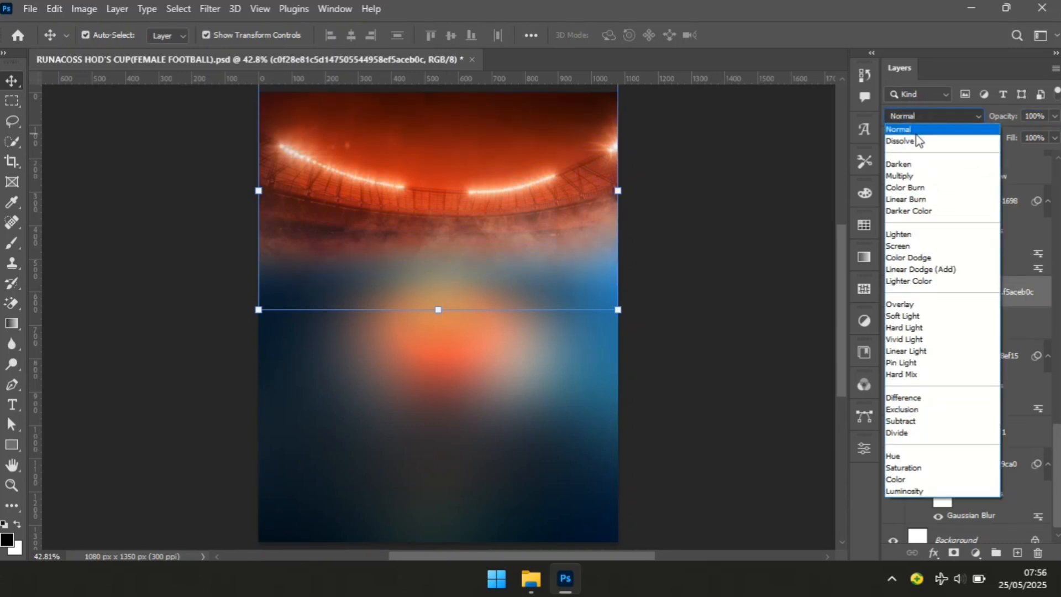
{"action": "left_click", "coordinate": [927, 492]}
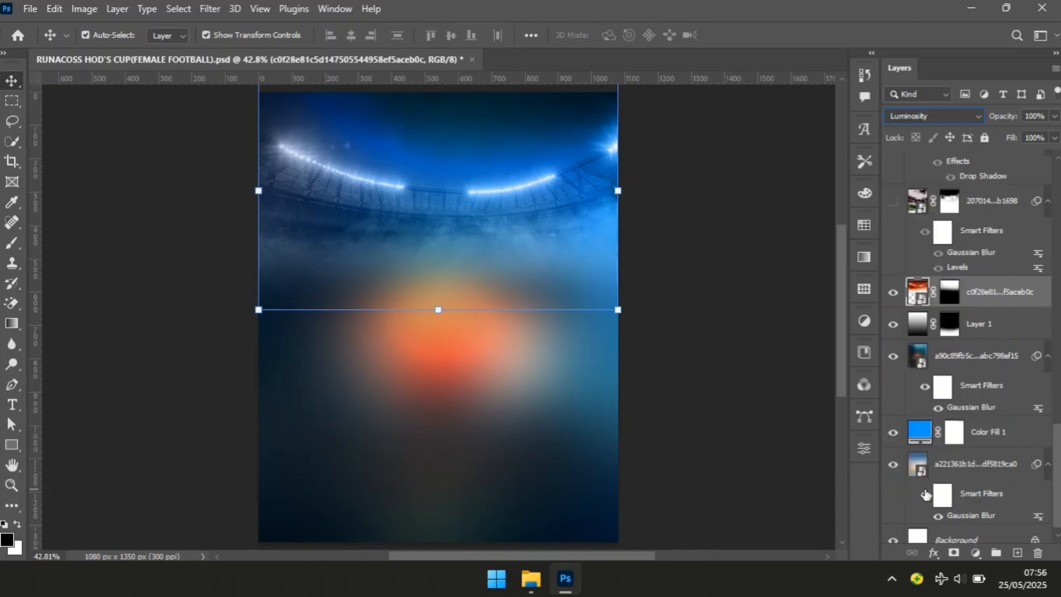
Show and select the stadium pitch layer 207014...b1698, and turn off its Levels and Gaussian Blur filters
{"action": "left_click", "coordinate": [894, 203]}
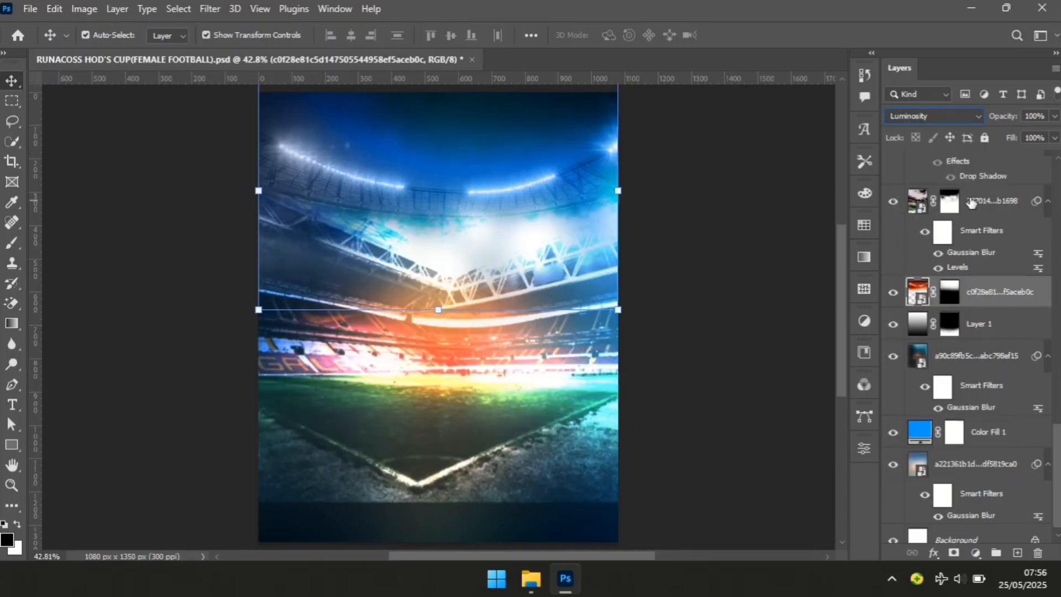
{"action": "left_click", "coordinate": [995, 202]}
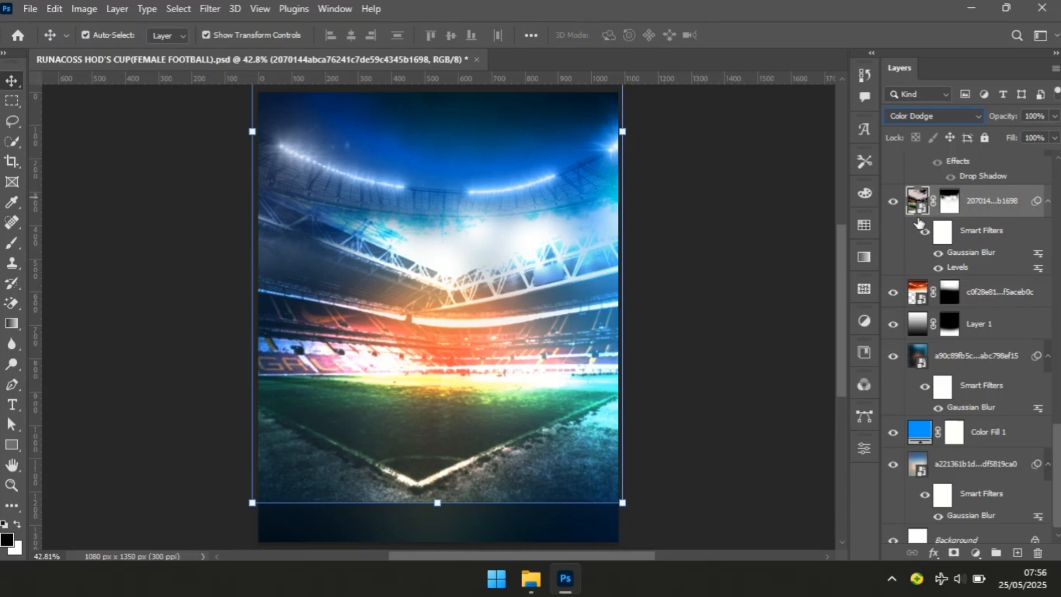
{"action": "left_click", "coordinate": [938, 267]}
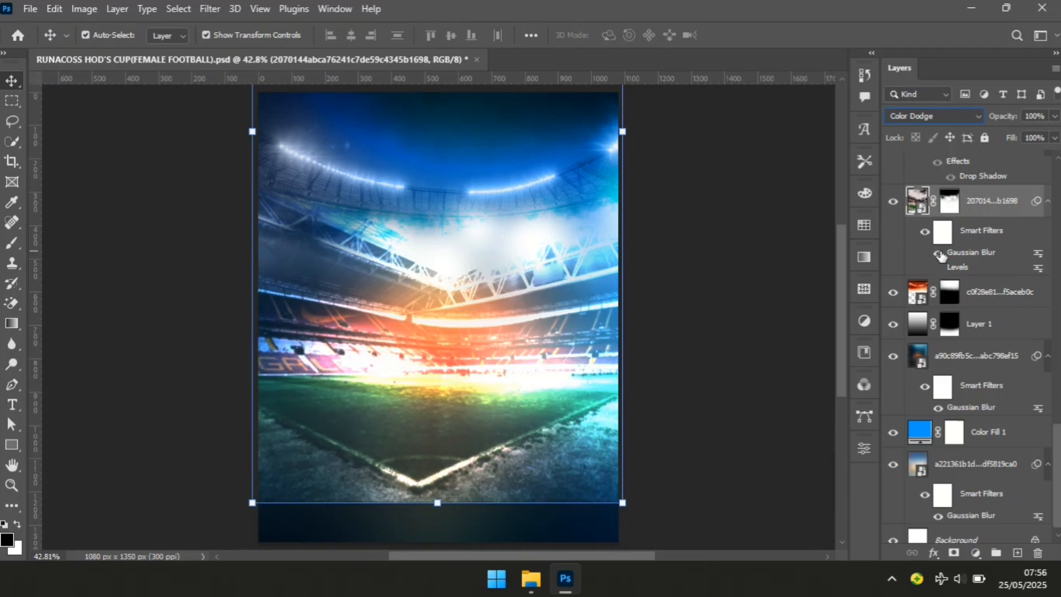
{"action": "left_click", "coordinate": [939, 253]}
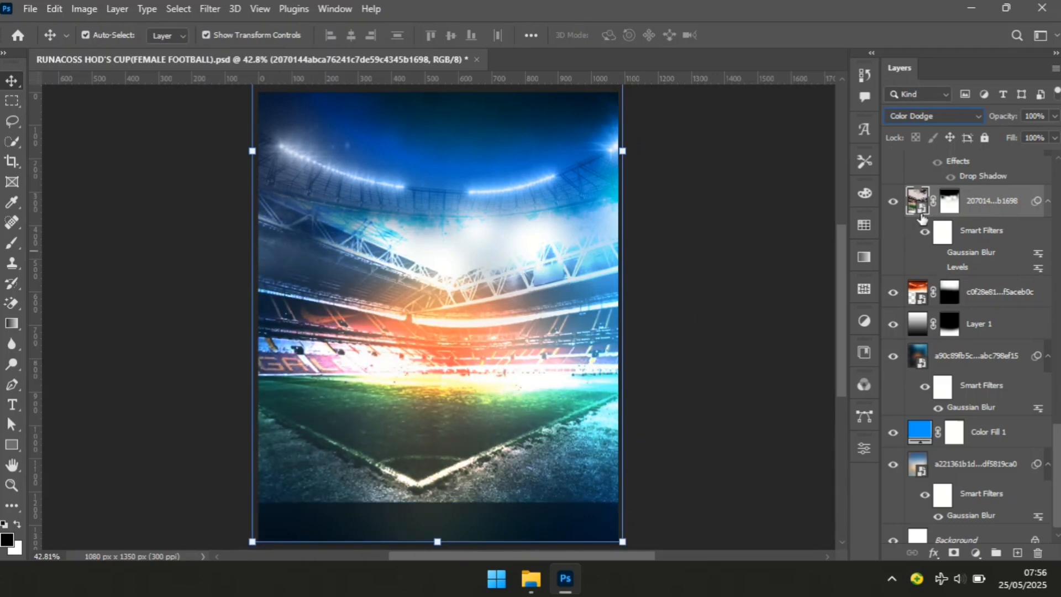
Preview the stadium pitch layer in Normal mode, return it to Color Dodge and turn its Gaussian Blur and Levels filters back on
{"action": "left_click", "coordinate": [924, 116]}
{"action": "left_click", "coordinate": [904, 126]}
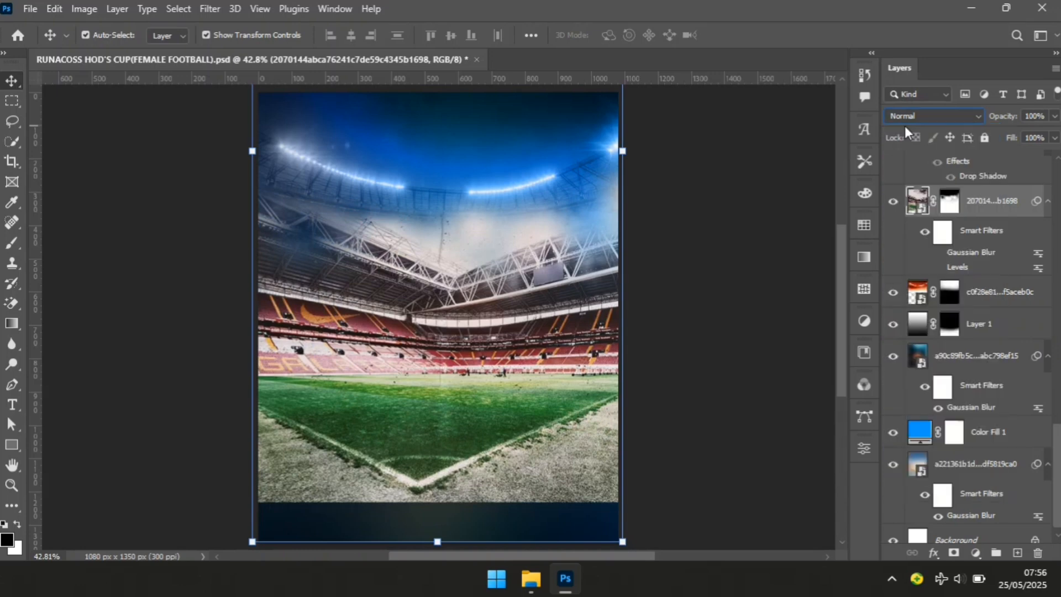
{"action": "left_click", "coordinate": [946, 117]}
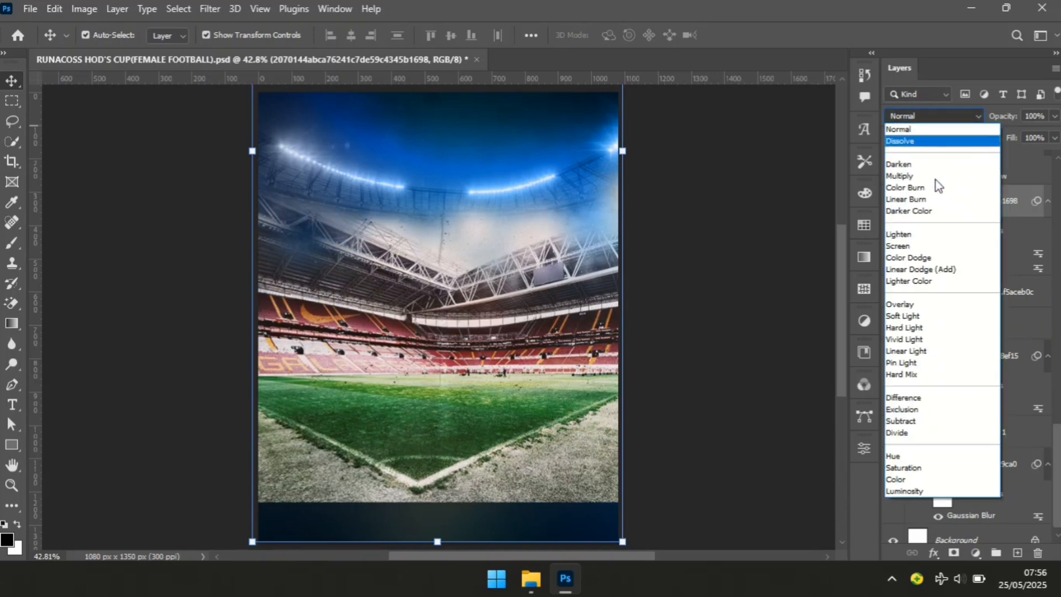
{"action": "left_click", "coordinate": [926, 260]}
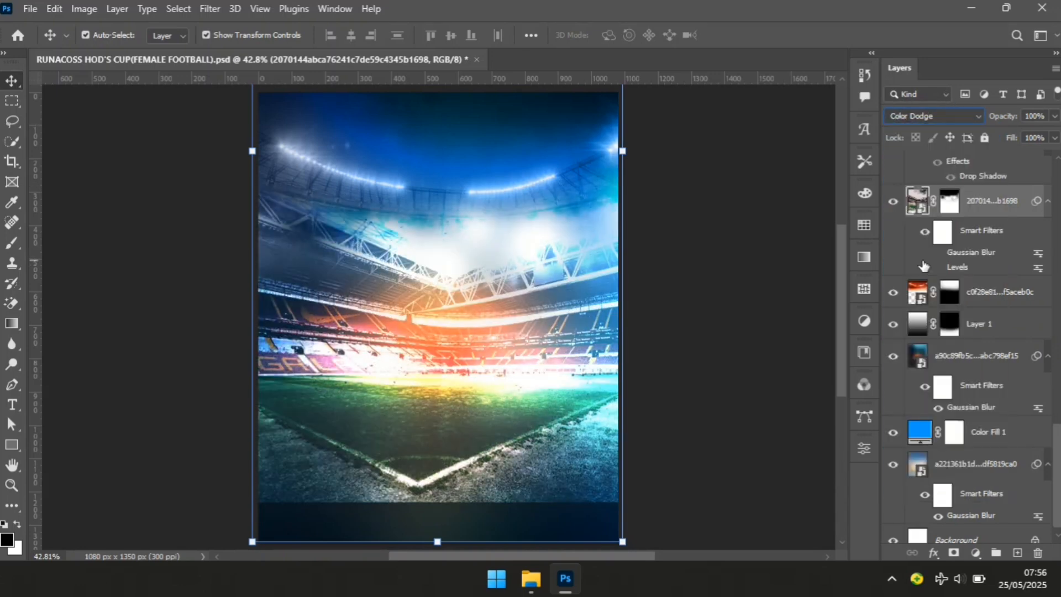
{"action": "left_click", "coordinate": [938, 254]}
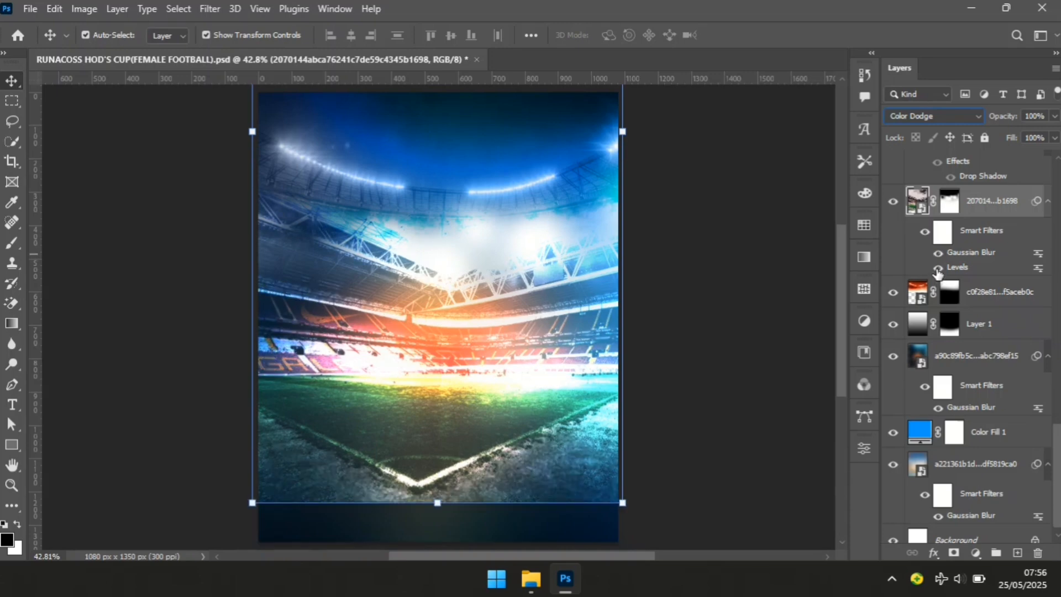
{"action": "left_click", "coordinate": [938, 269]}
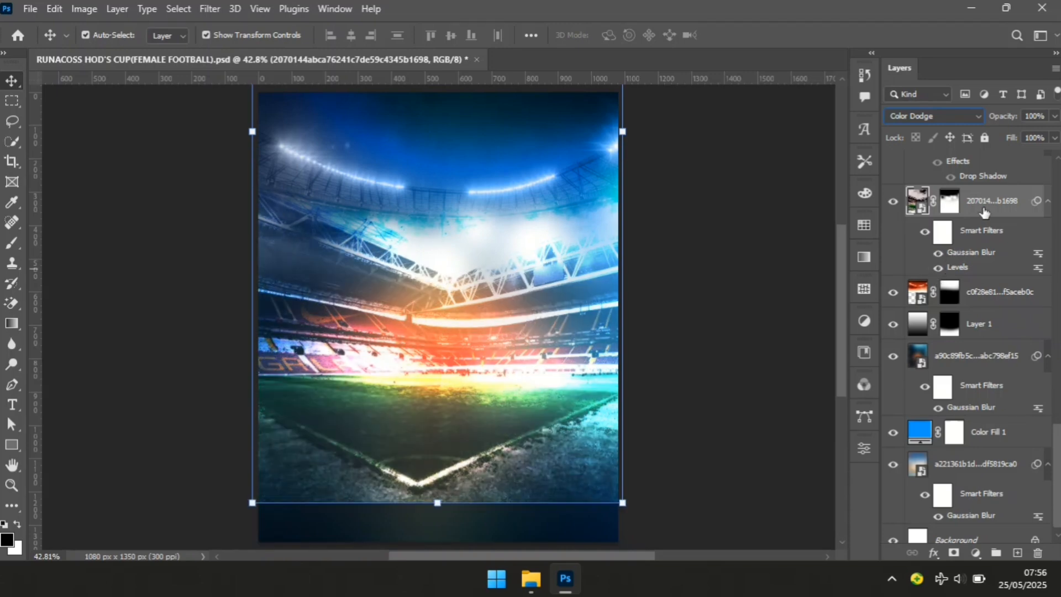
Show the CUP text, its CUP copy reflection, the trophy image and the HOD'S text in Group 1, and select the HOD'S layer
{"action": "scroll", "coordinate": [905, 346], "scroll_direction": "up", "scroll_amount": 4}
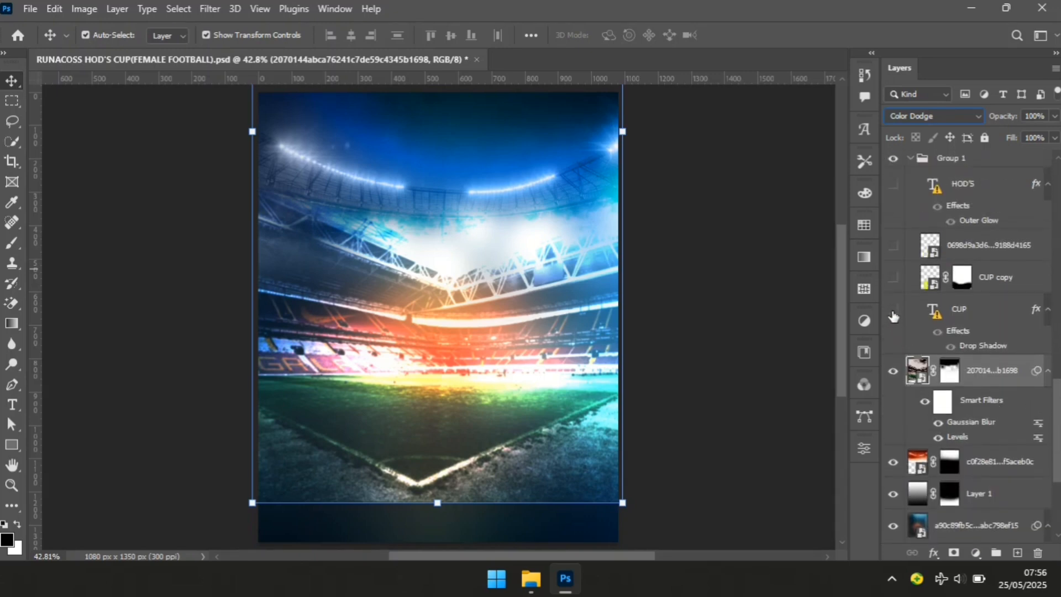
{"action": "left_click", "coordinate": [893, 310]}
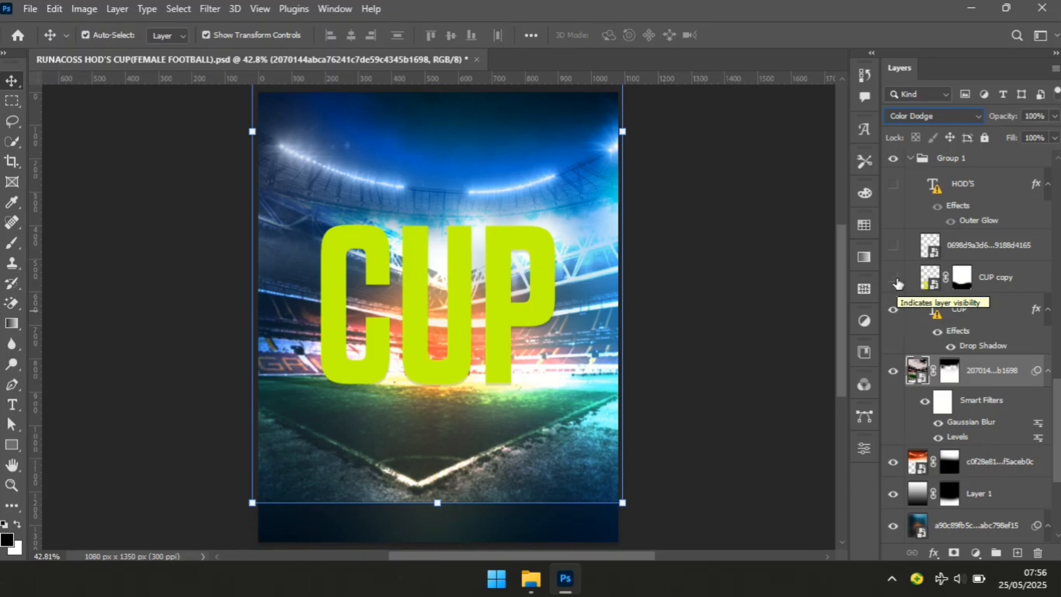
{"action": "left_click", "coordinate": [896, 281]}
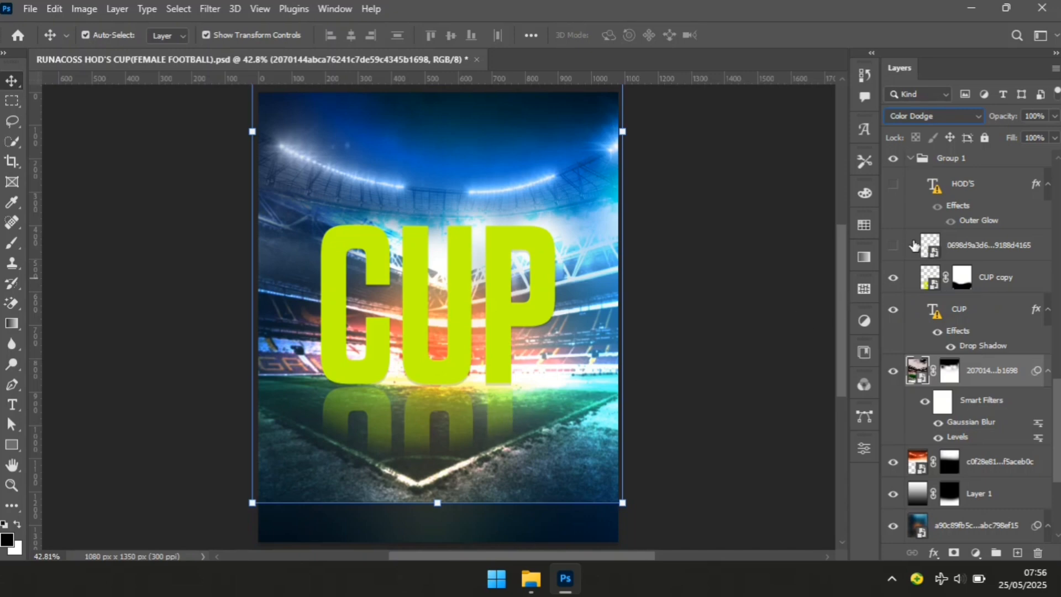
{"action": "left_click", "coordinate": [894, 246]}
{"action": "left_click", "coordinate": [893, 185]}
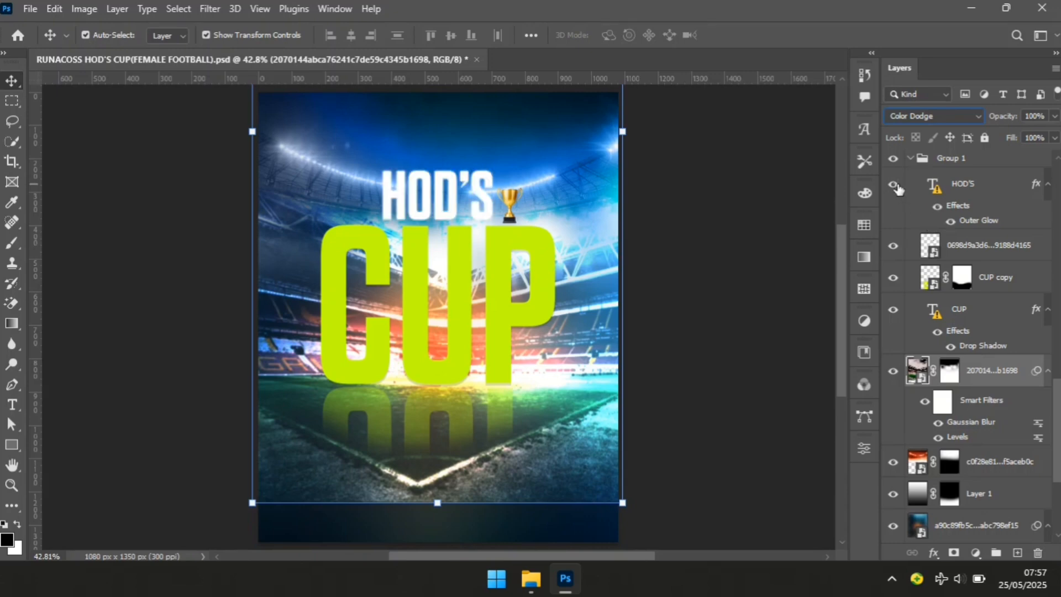
{"action": "left_click", "coordinate": [995, 223]}
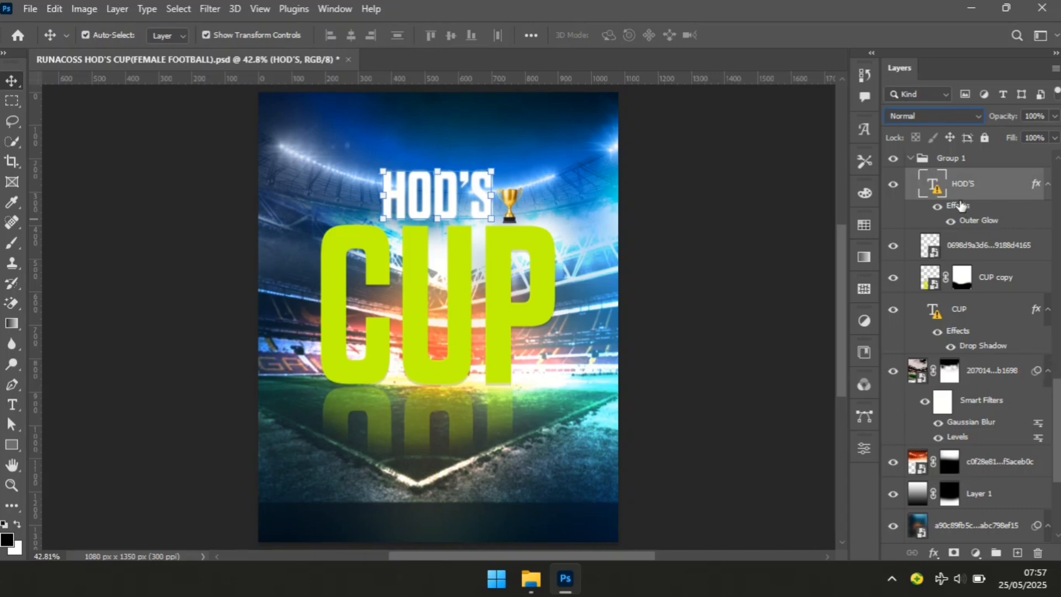
Show Layer 1 copy, compare the flyer with it off and on, and show the crossed yellow tape layer above it
{"action": "left_click_drag", "start_coordinate": [1059, 405], "coordinate": [1044, 339]}
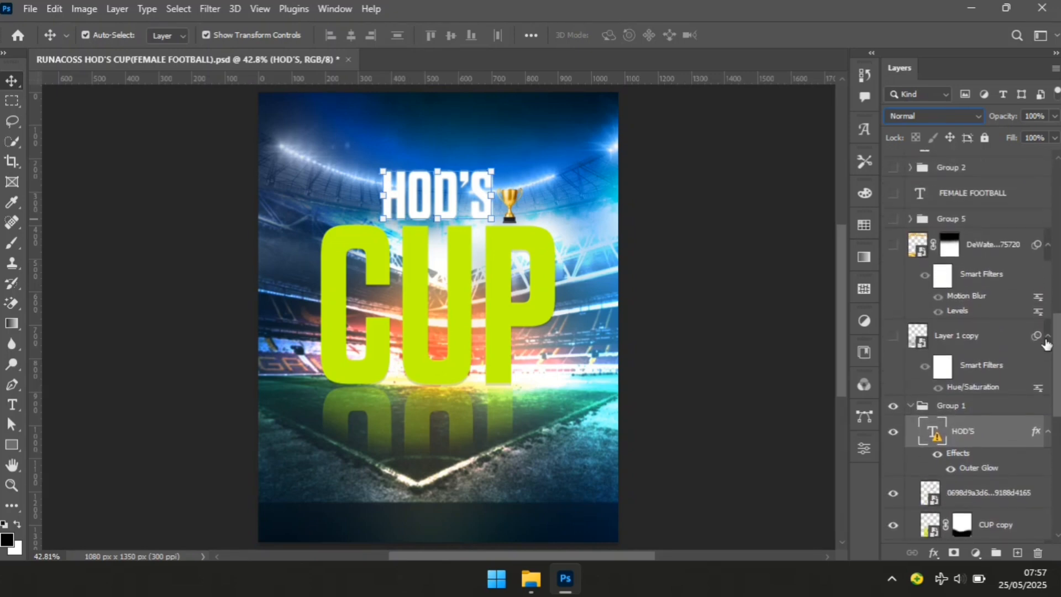
{"action": "left_click", "coordinate": [893, 336]}
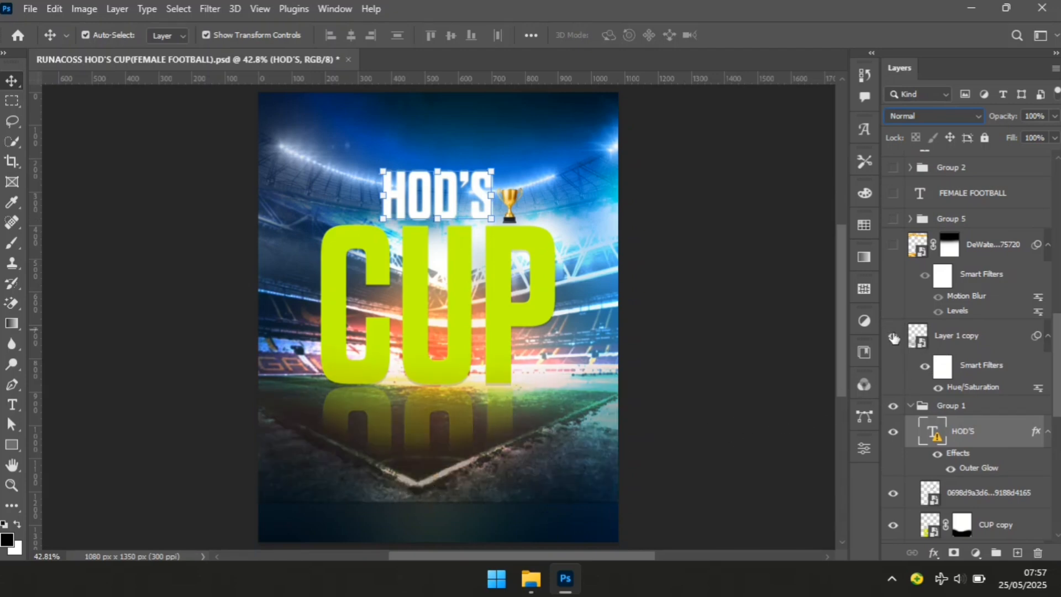
{"action": "left_click", "coordinate": [893, 336]}
{"action": "left_click", "coordinate": [893, 336]}
{"action": "left_click", "coordinate": [893, 245]}
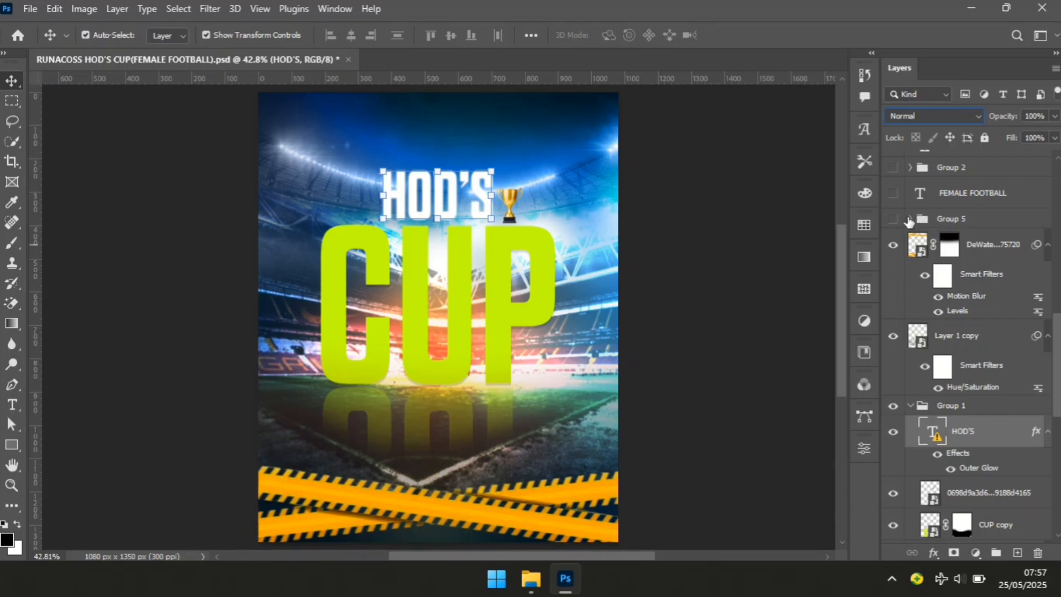
Show the logos in Group 5, the FEMALE FOOTBALL text and the social media handles in Group 2
{"action": "left_click", "coordinate": [894, 219]}
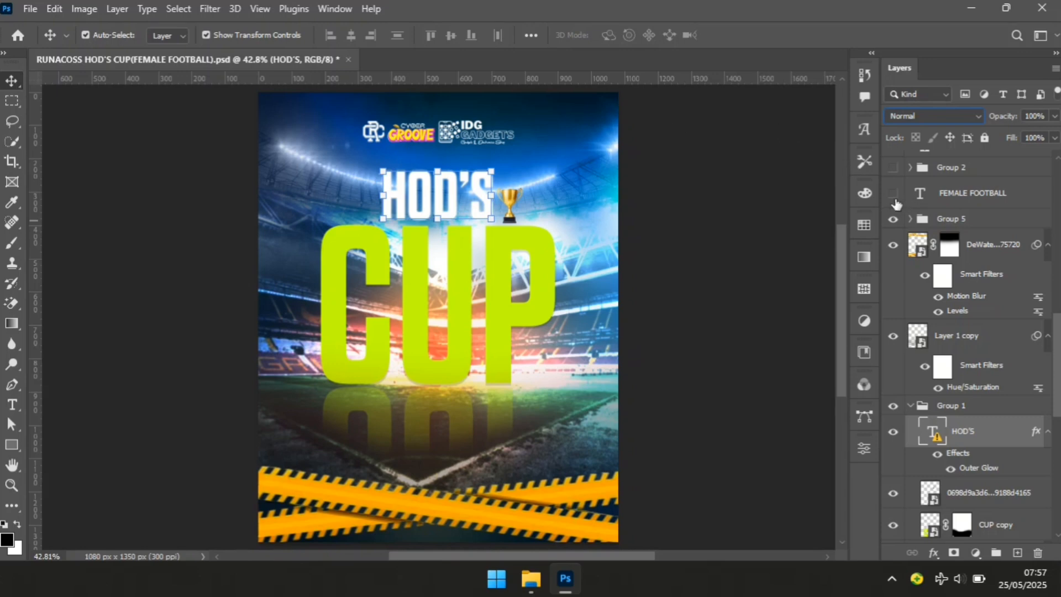
{"action": "left_click", "coordinate": [893, 193]}
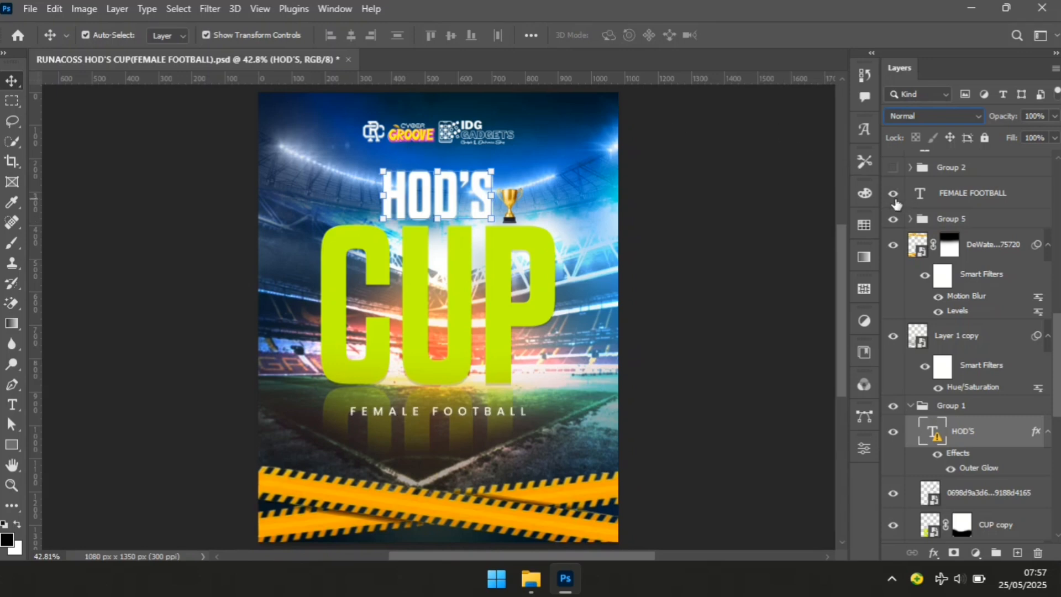
{"action": "left_click", "coordinate": [894, 167]}
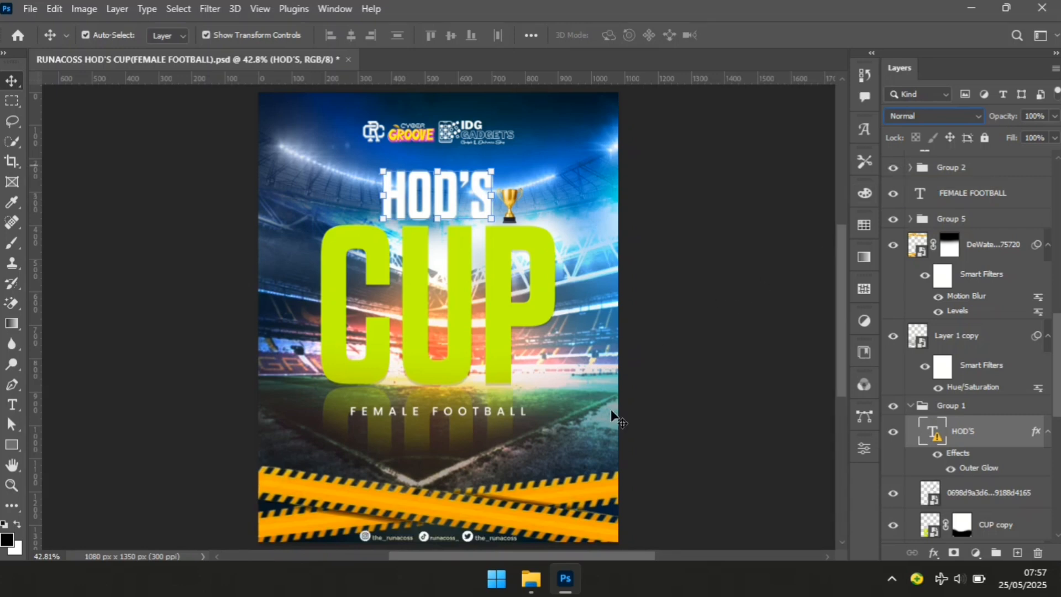
Show the first three HOD S CUP texts on the crossed tape, including copy and copy 2, with their apostrophe layers
{"action": "left_click_drag", "start_coordinate": [1057, 392], "coordinate": [1057, 340]}
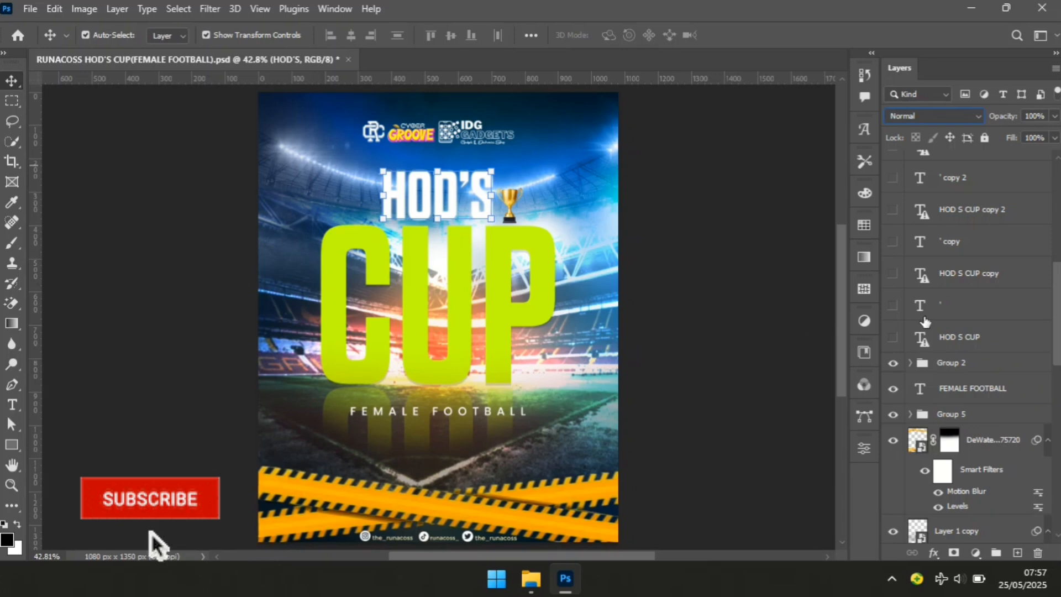
{"action": "left_click", "coordinate": [893, 336]}
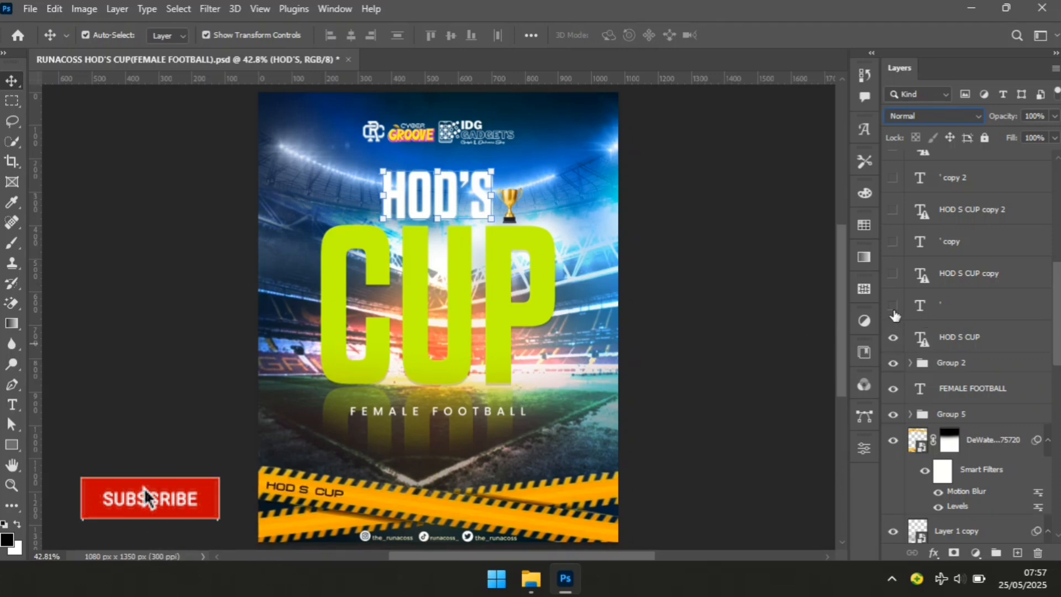
{"action": "left_click", "coordinate": [893, 305]}
{"action": "left_click", "coordinate": [893, 273]}
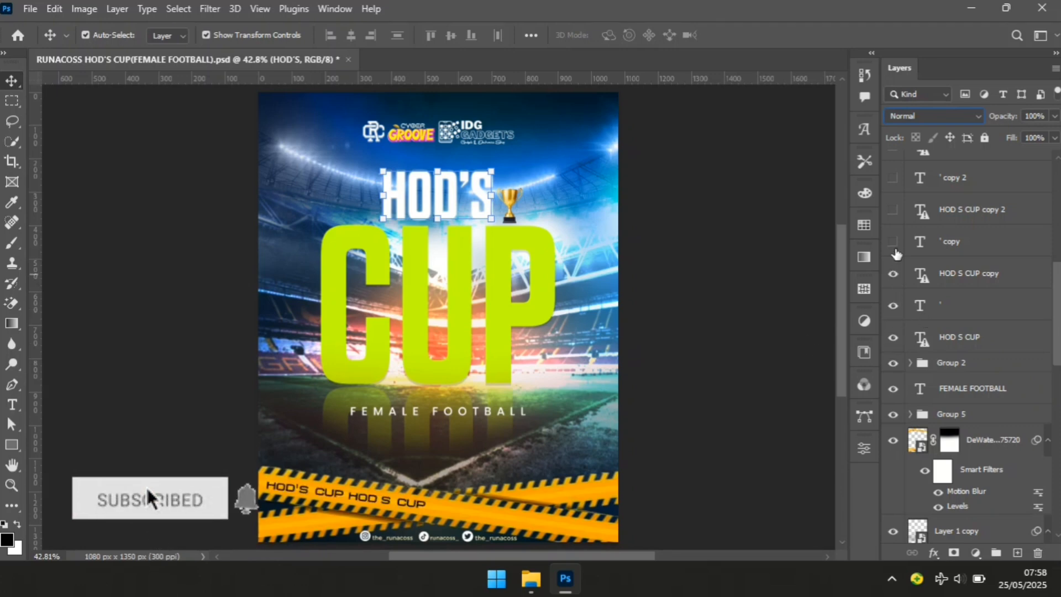
{"action": "left_click", "coordinate": [893, 242]}
{"action": "left_click", "coordinate": [893, 178]}
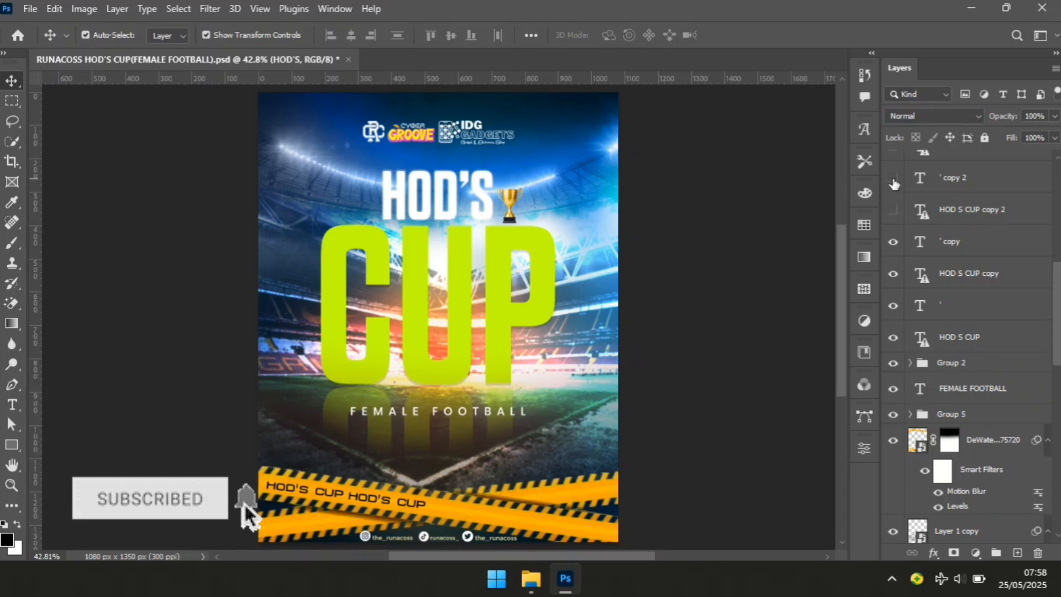
{"action": "left_click", "coordinate": [893, 210]}
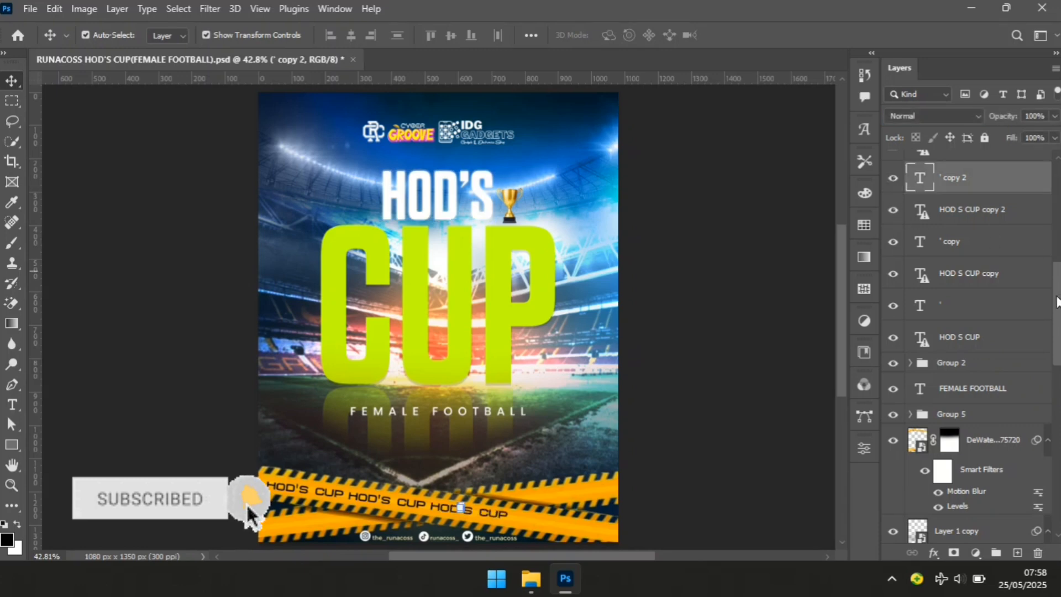
Show HOD S CUP copy 3, copy 4 and copy 5 on the tape, together with their matching apostrophe layers
{"action": "left_click_drag", "start_coordinate": [1058, 298], "coordinate": [1058, 249]}
{"action": "left_click", "coordinate": [893, 269]}
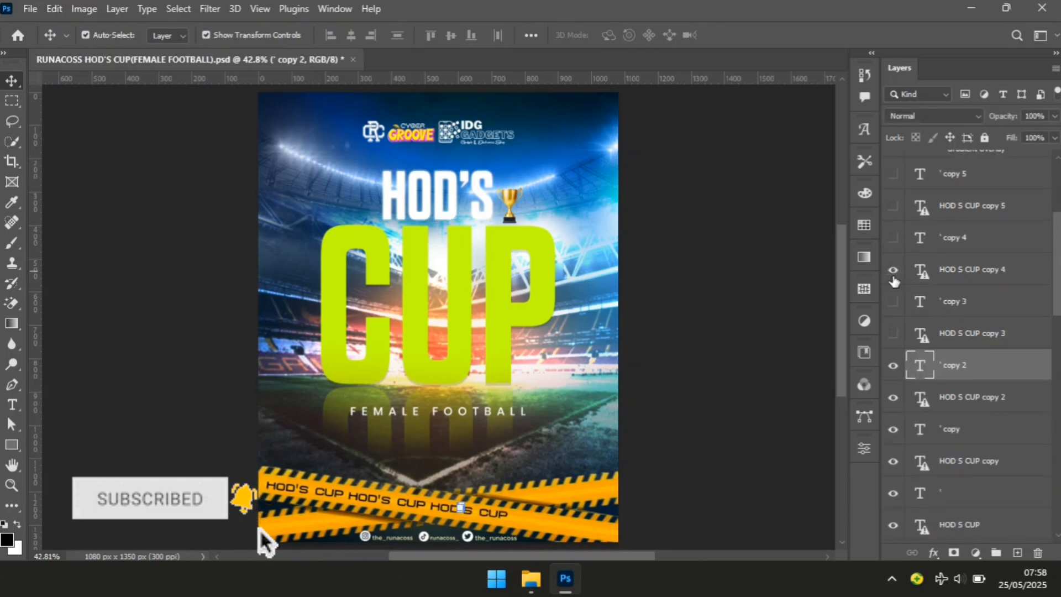
{"action": "left_click", "coordinate": [893, 301]}
{"action": "left_click", "coordinate": [893, 334]}
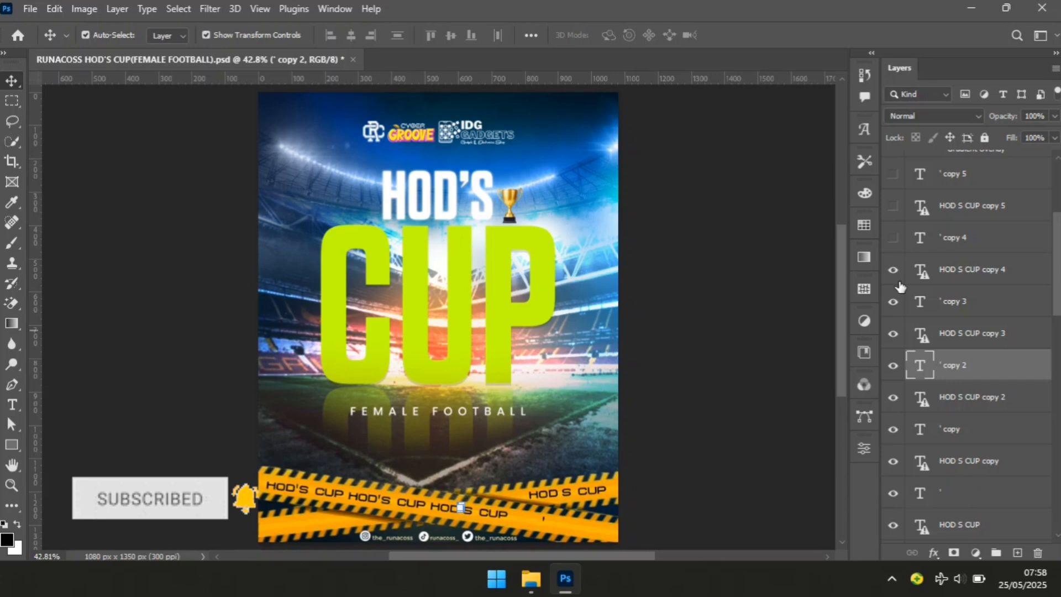
{"action": "left_click", "coordinate": [893, 237]}
{"action": "left_click", "coordinate": [894, 206]}
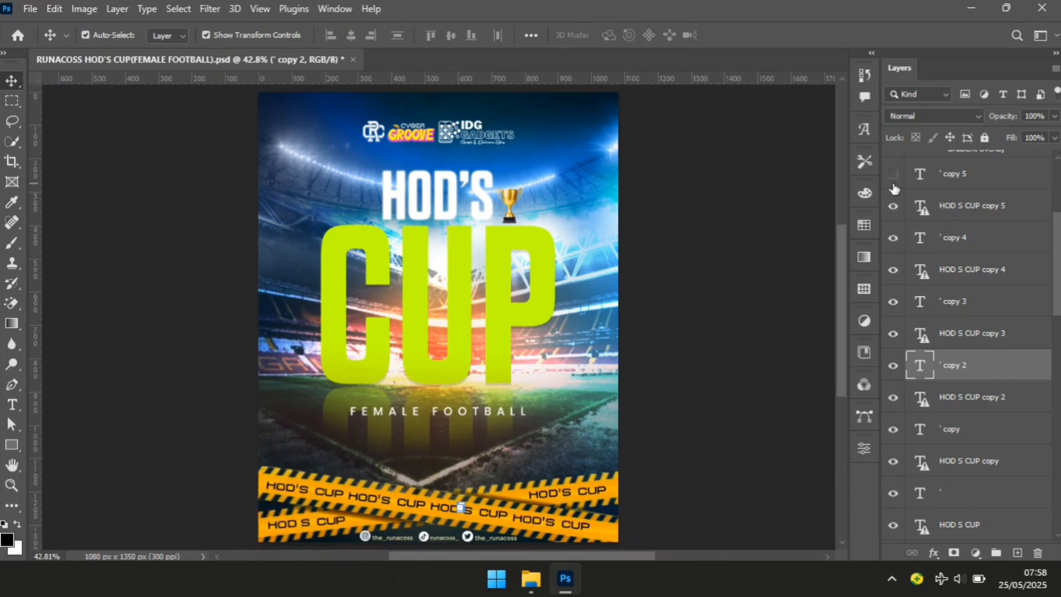
Show the VENUE text and the hand-drawn ellipse image layer that circles it
{"action": "scroll", "coordinate": [917, 268], "scroll_direction": "up", "scroll_amount": 3}
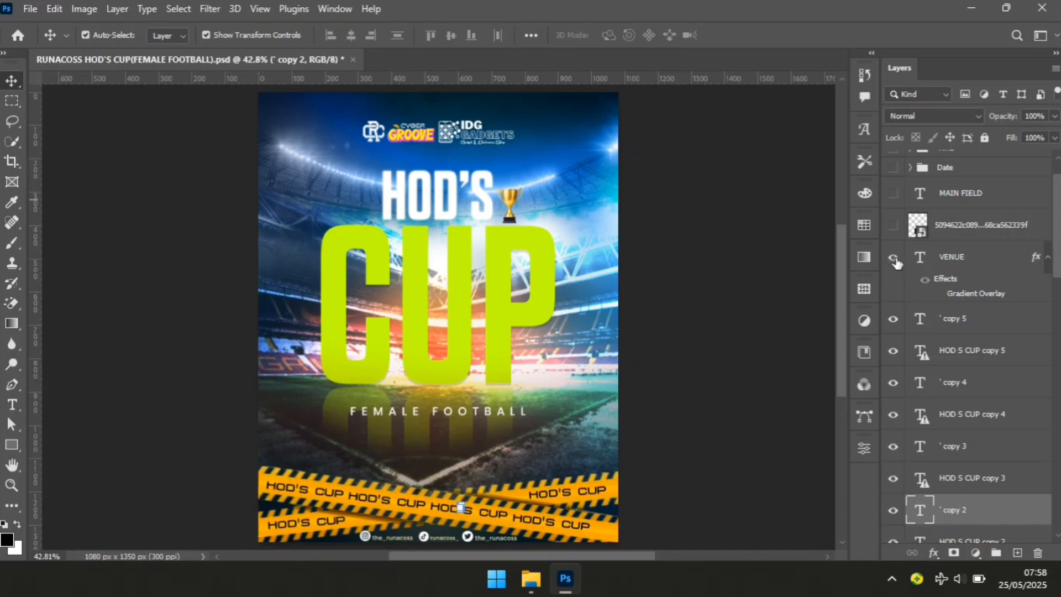
{"action": "left_click", "coordinate": [893, 259]}
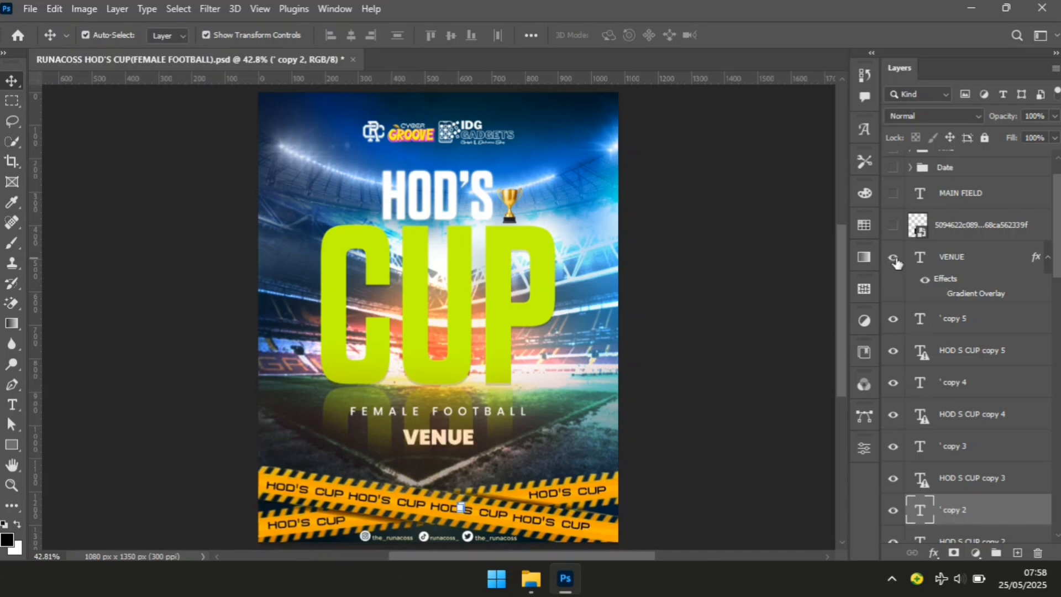
{"action": "left_click", "coordinate": [894, 226]}
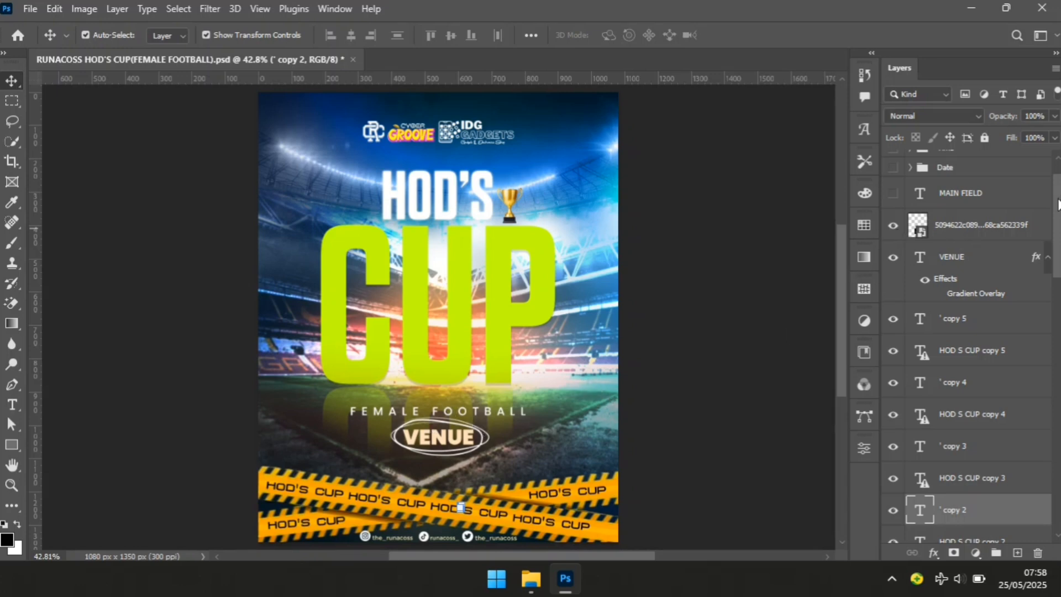
Preview the hand-drawn ellipse layer around VENUE in Normal blend mode and return it to Screen
{"action": "left_click", "coordinate": [989, 224]}
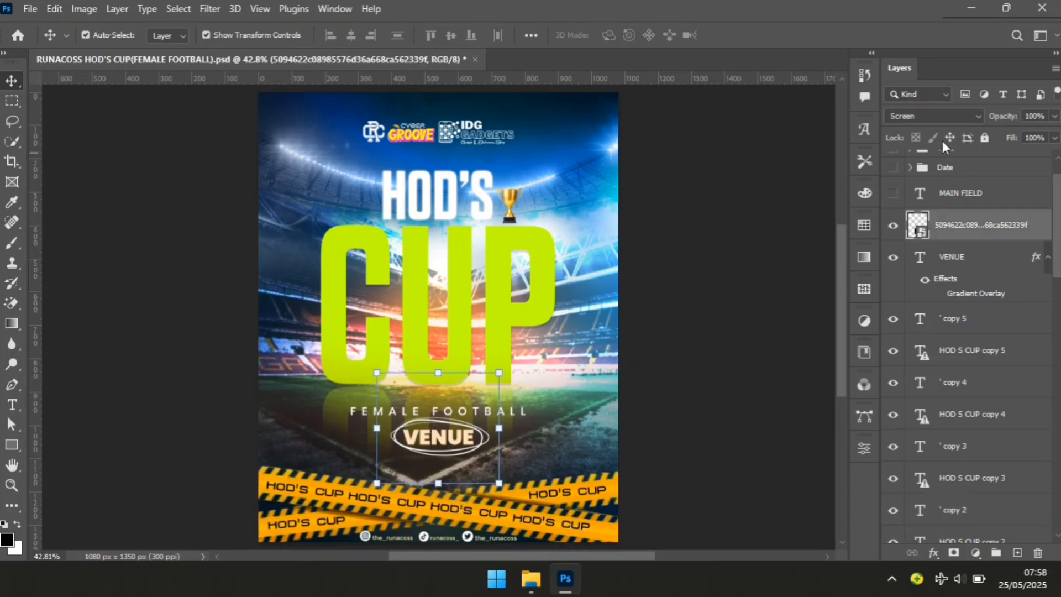
{"action": "left_click", "coordinate": [932, 119]}
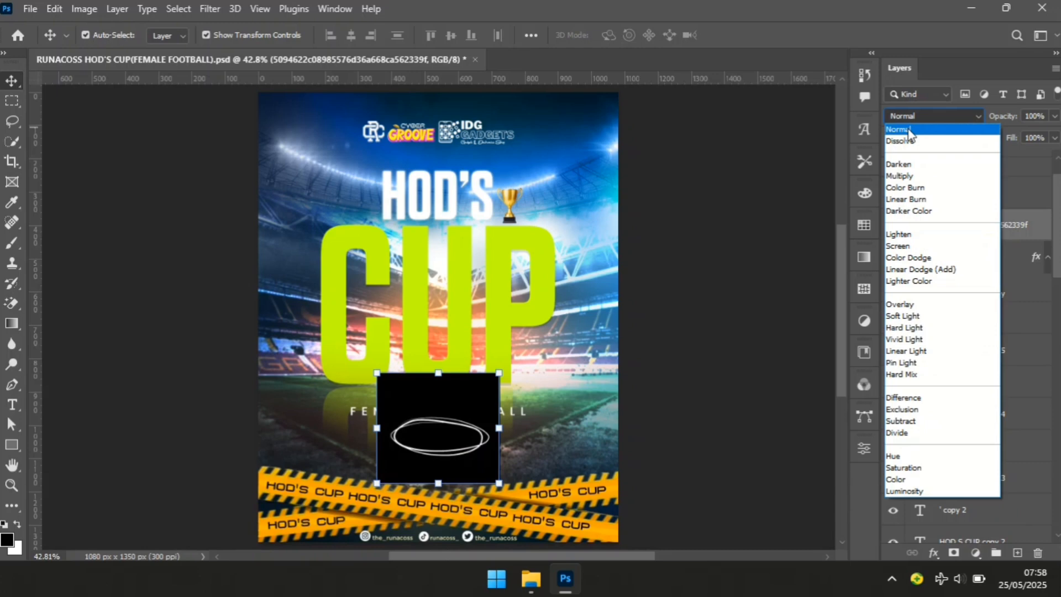
{"action": "left_click", "coordinate": [904, 247]}
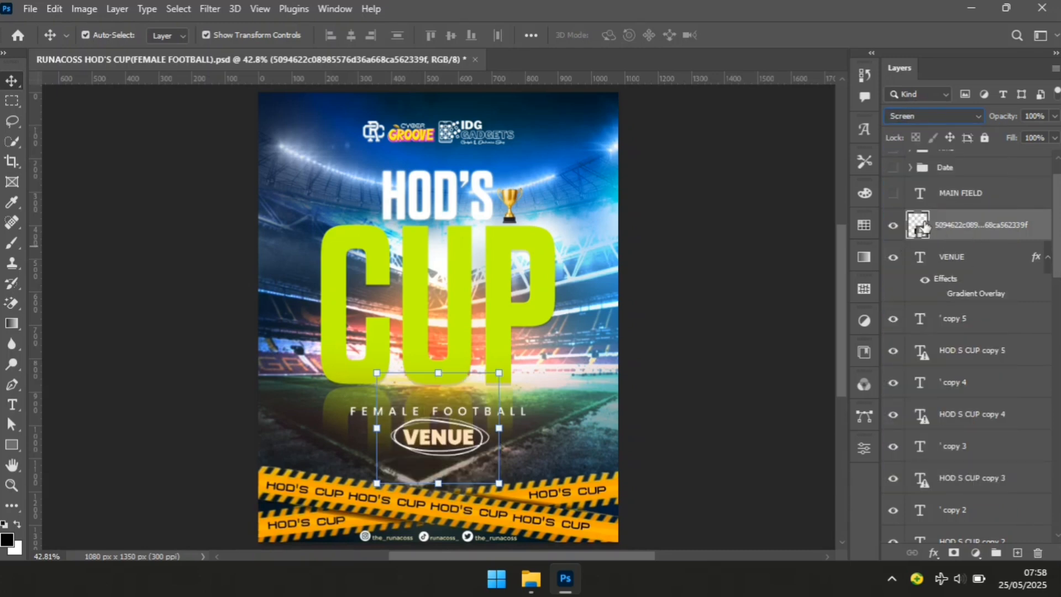
Show the MAIN FIELD text, the Date and Time groups and the featuring text, and clear the layer selection
{"action": "left_click", "coordinate": [893, 195]}
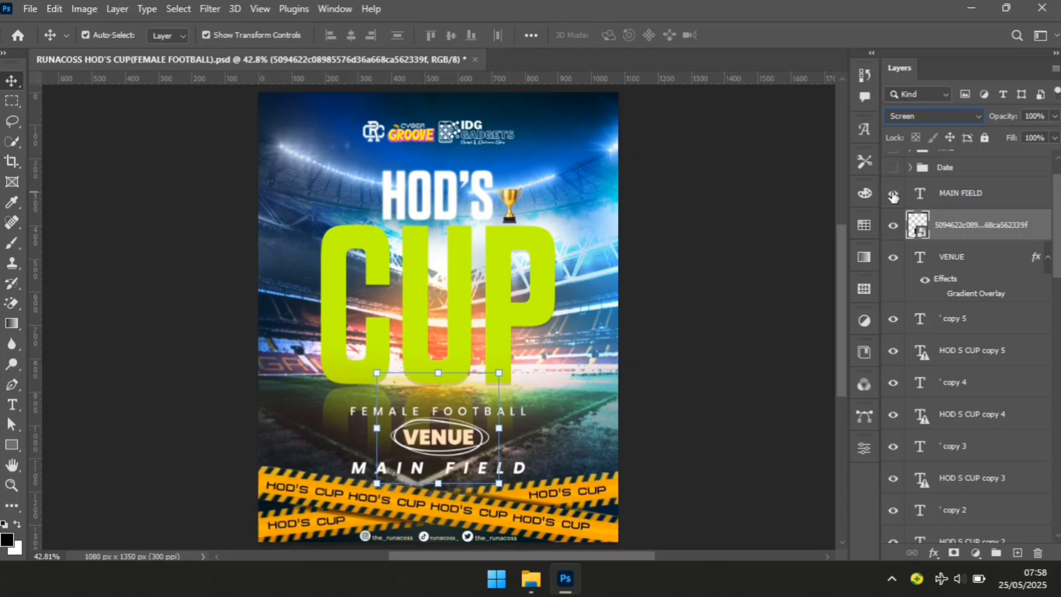
{"action": "left_click", "coordinate": [894, 169]}
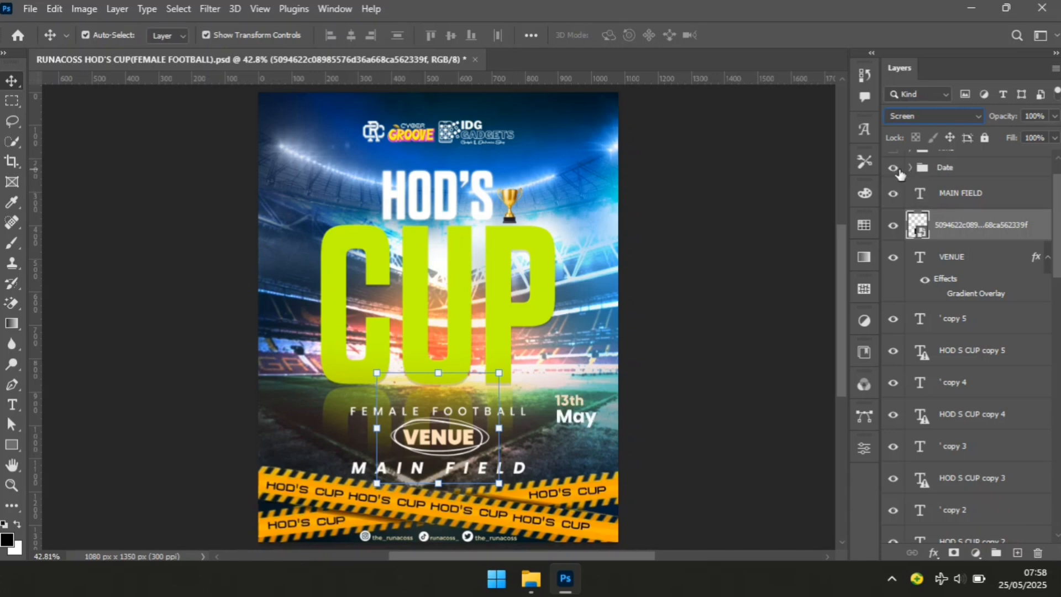
{"action": "scroll", "coordinate": [972, 215], "scroll_direction": "up", "scroll_amount": 2}
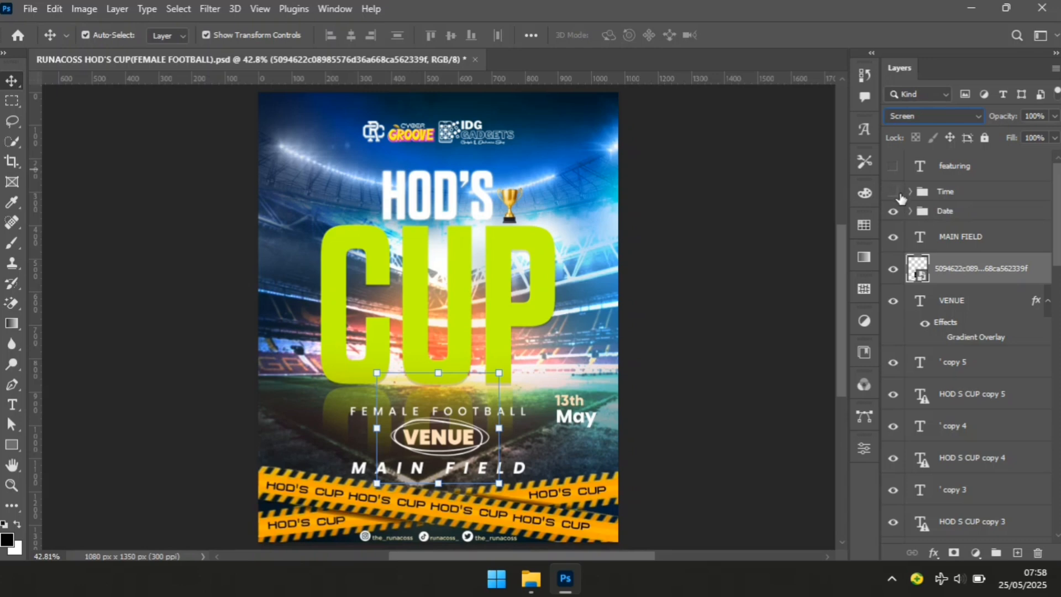
{"action": "left_click", "coordinate": [894, 192]}
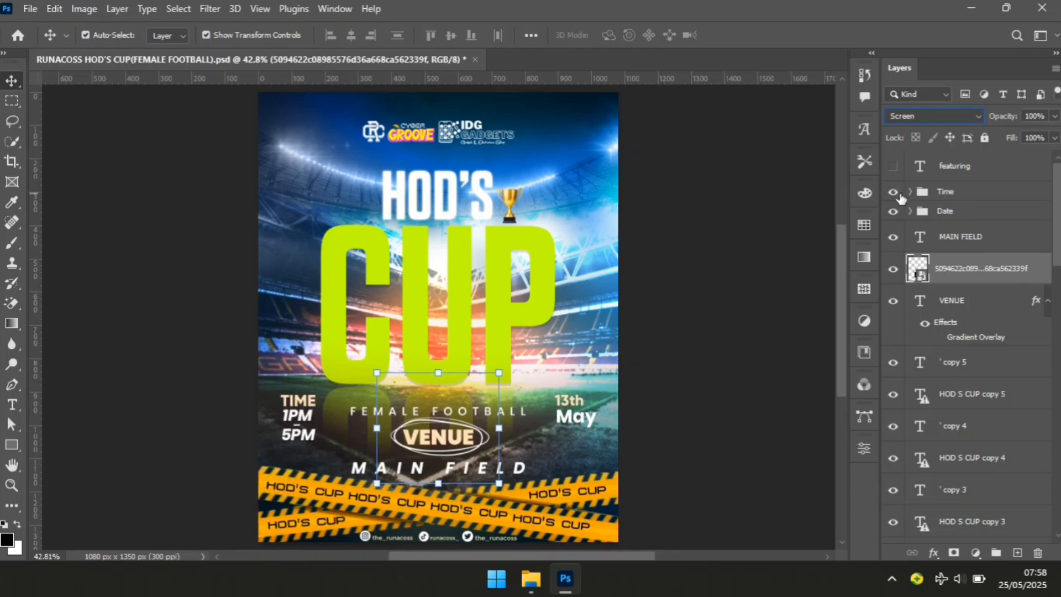
{"action": "left_click", "coordinate": [892, 166]}
{"action": "left_click", "coordinate": [743, 366]}
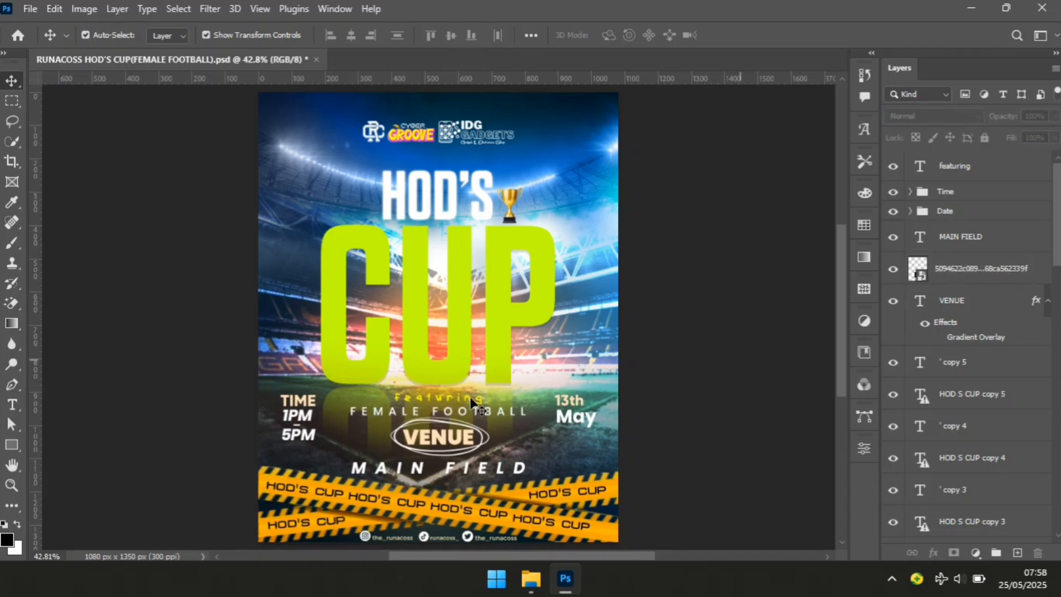